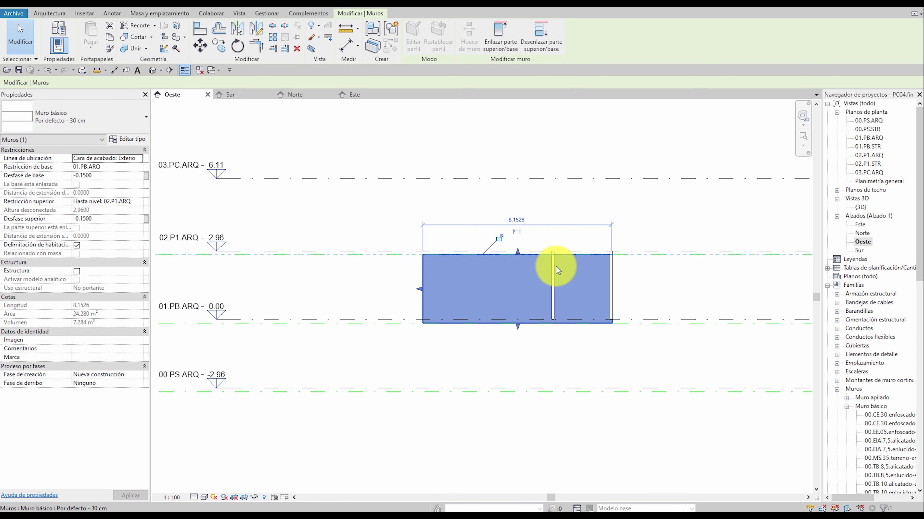
Change the selected wall's base constraint from 01.PB.ARQ to 01.PB.STR.
click(518, 254)
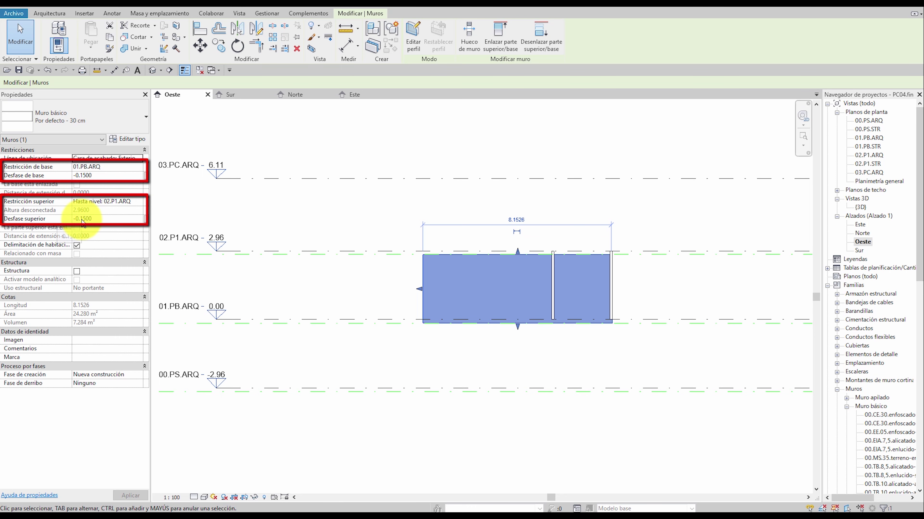
click(138, 167)
click(101, 189)
Set the wall's base and top offsets to 0 and window-select all three walls.
click(140, 200)
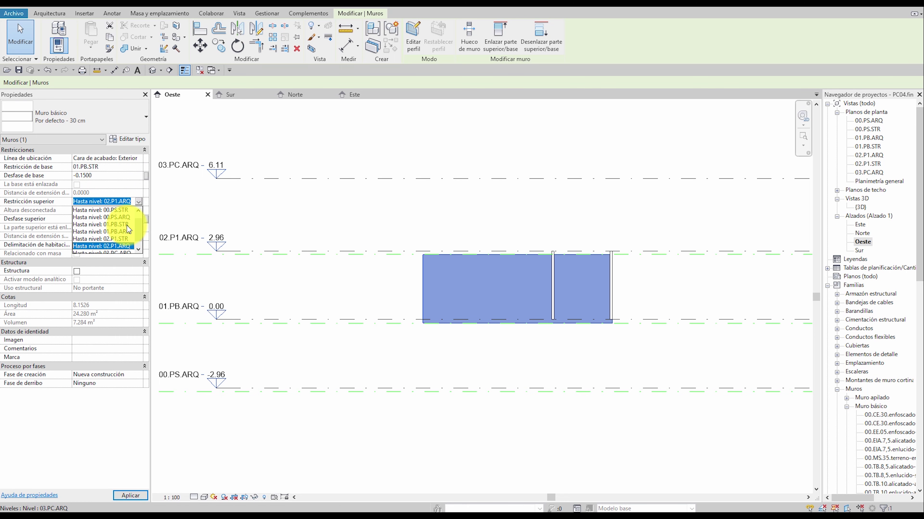
drag(384, 189, 489, 326)
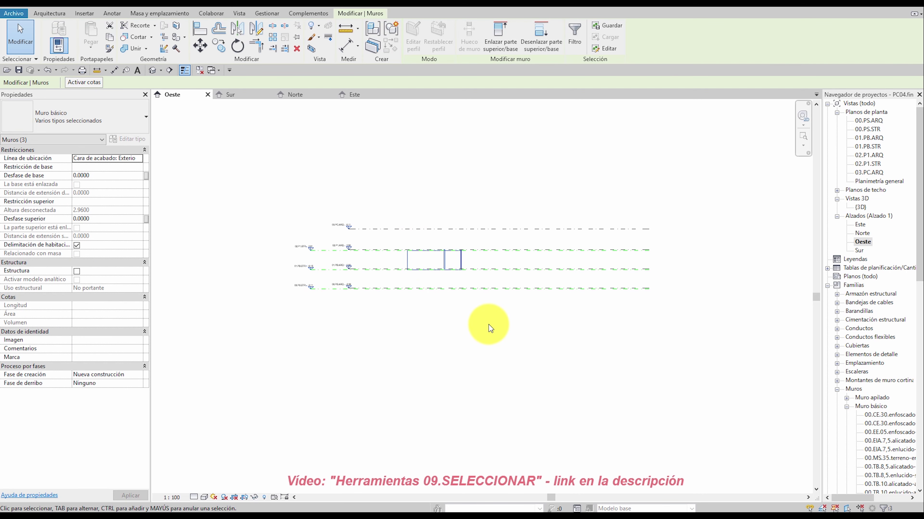
Reselect the three walls with a crossing window and set their base level to 01.PB.STR.
click(488, 185)
drag(519, 186, 410, 316)
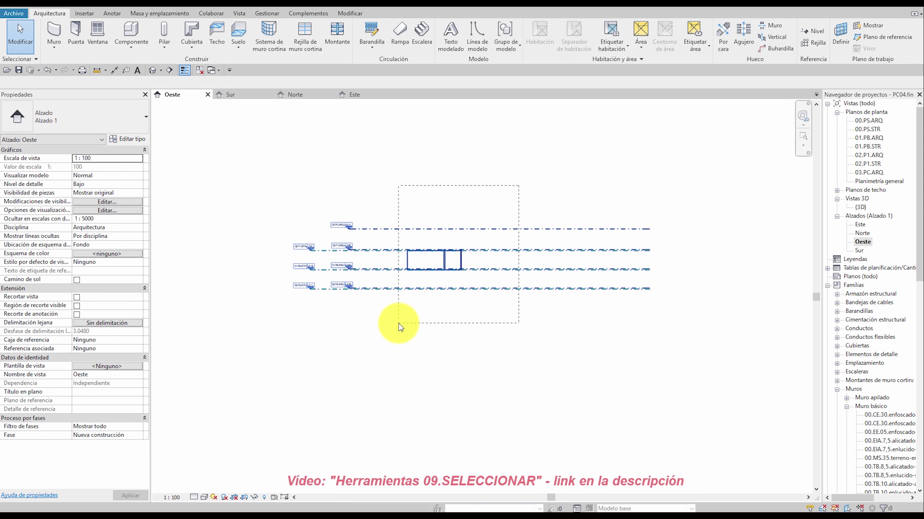
drag(398, 324, 399, 324)
click(138, 201)
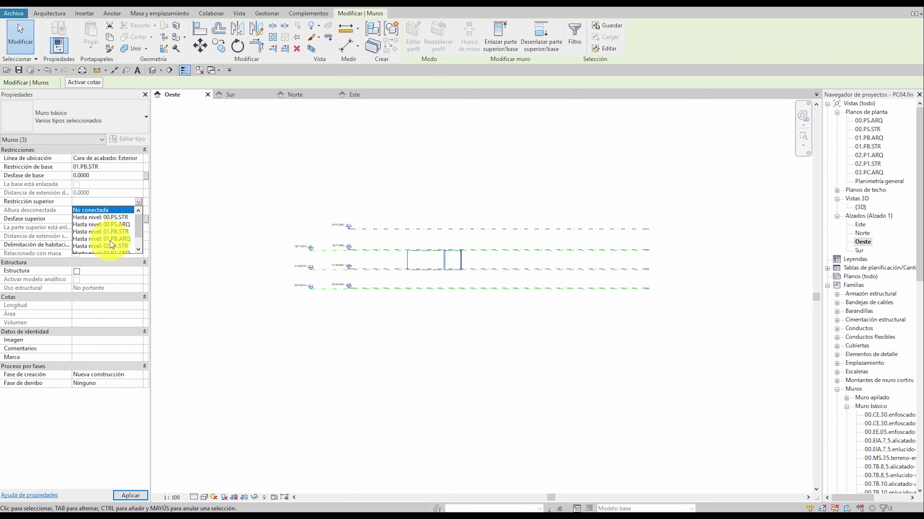
Try 01.PB.STR as the walls' top level, then cancel the top-below-base error.
click(109, 232)
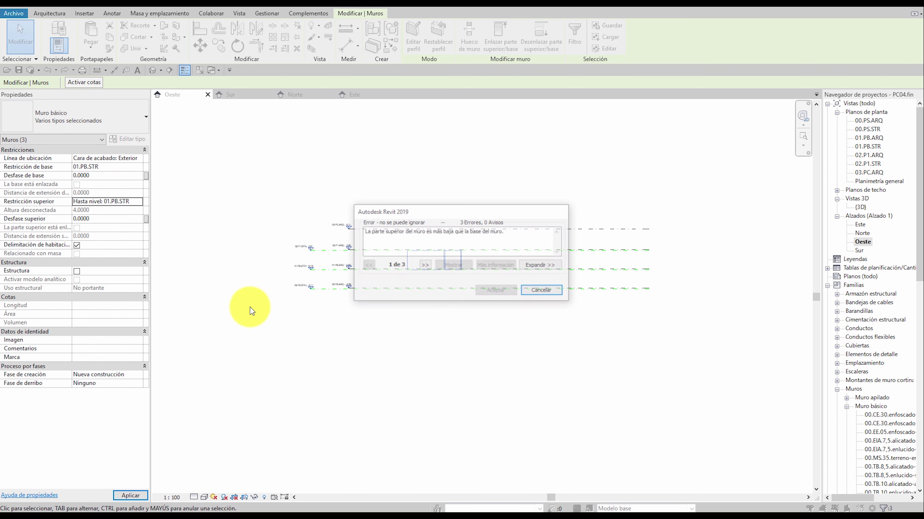
click(378, 237)
click(543, 291)
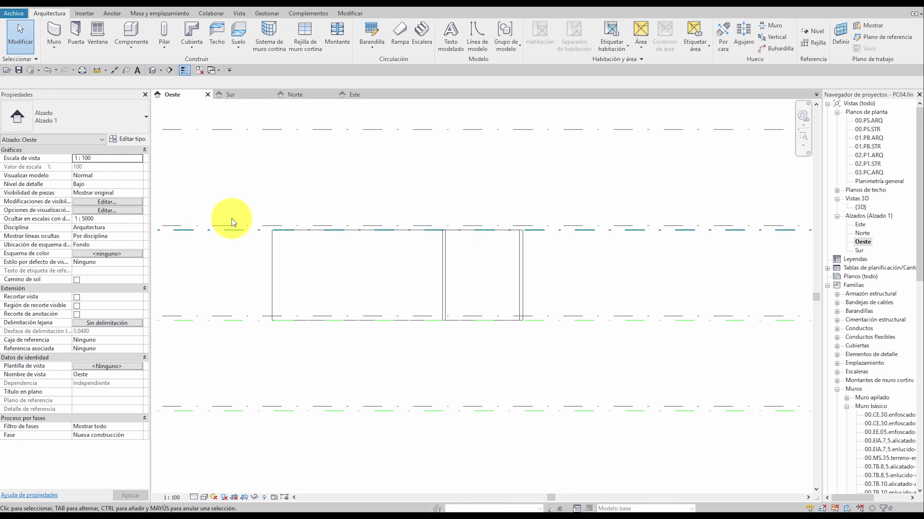
Zoom in on the Oeste elevation around the wall.
scroll(417, 258, up, 2)
scroll(541, 252, up, 2)
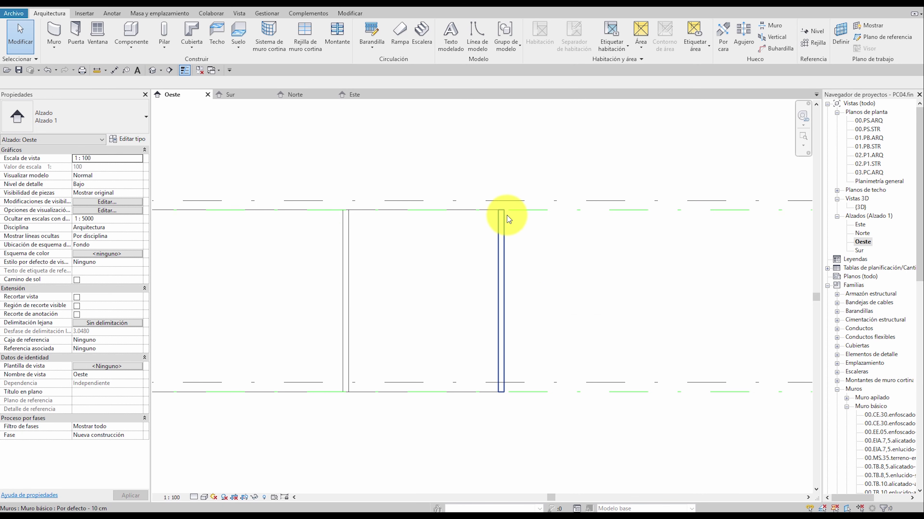
scroll(486, 258, down, 2)
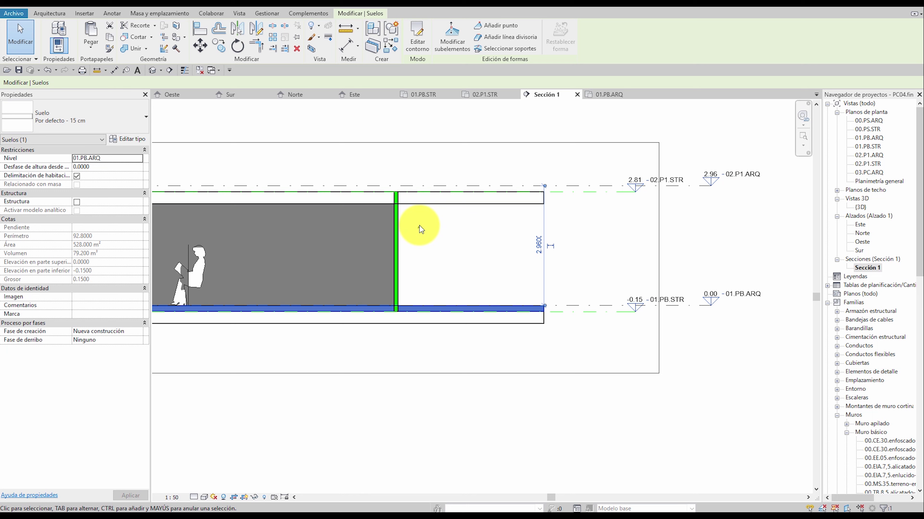
click(429, 202)
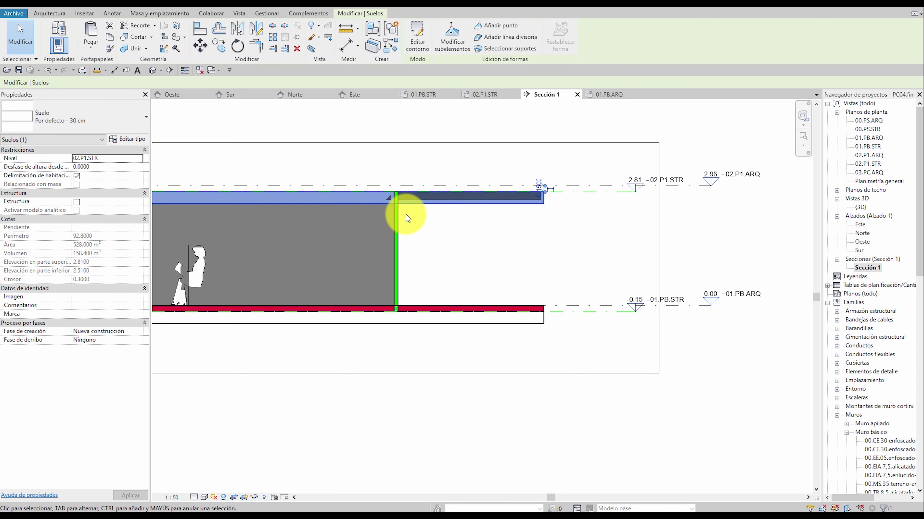
click(397, 231)
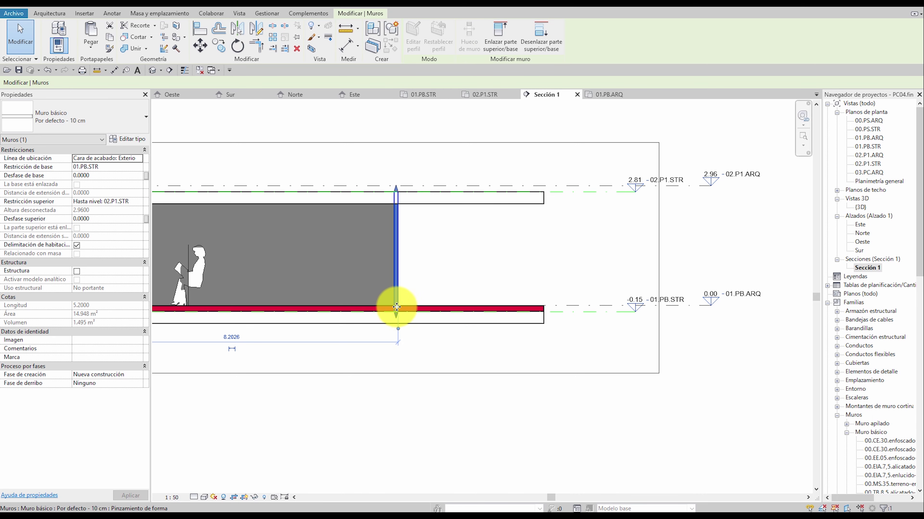
click(397, 262)
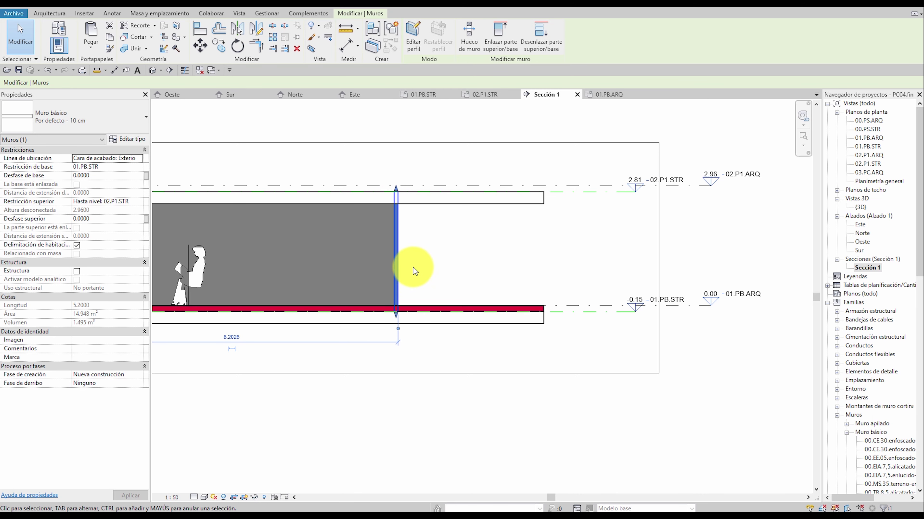
mouse_move(419, 271)
middle_down()
mouse_move(598, 263)
mouse_move(594, 252)
middle_up()
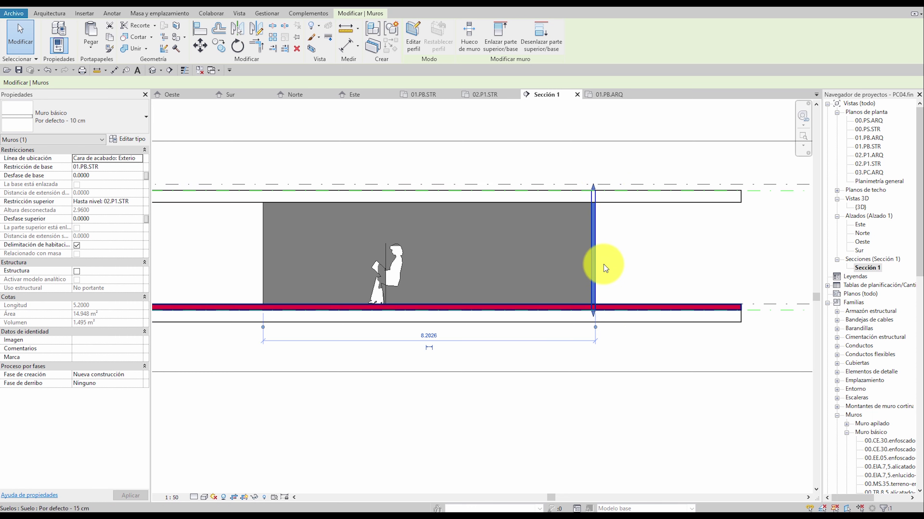
scroll(606, 255, up, 1)
middle_drag(626, 252, 606, 264)
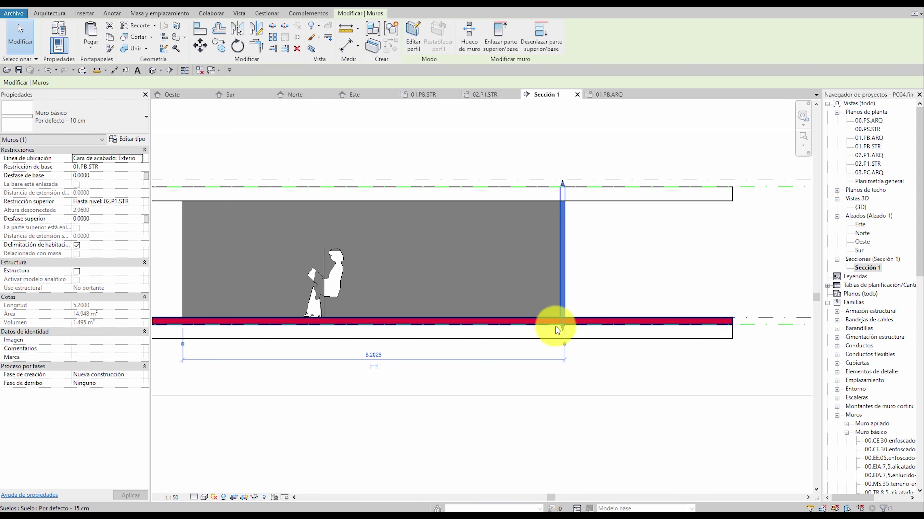
Zoom and pan the Oeste elevation to frame the whole wall and levels 00.PS.STR to 03.PC.ARQ.
scroll(566, 328, up, 3)
scroll(566, 327, up, 2)
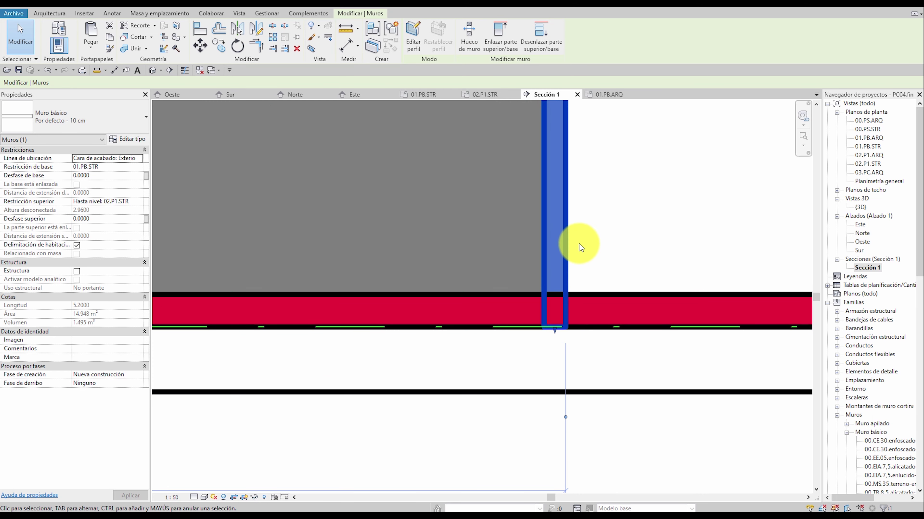
scroll(569, 268, down, 2)
scroll(568, 268, down, 2)
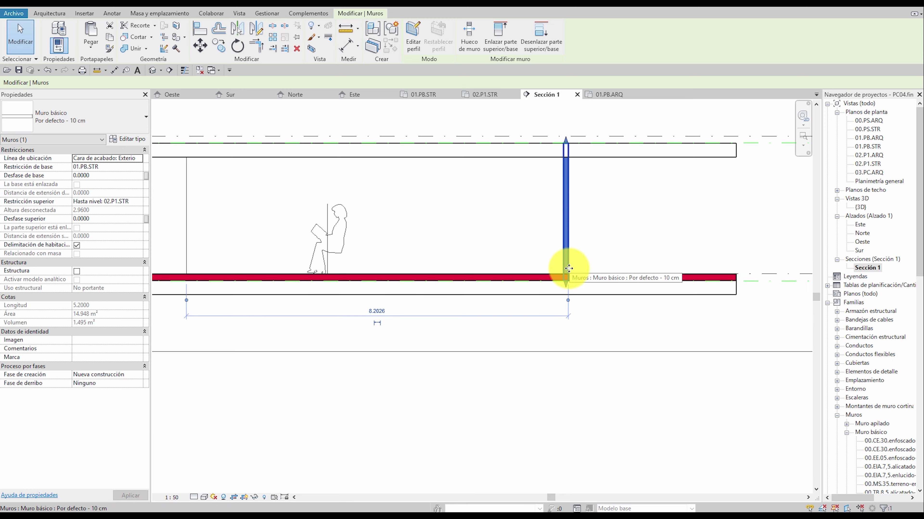
middle_drag(562, 248, 576, 263)
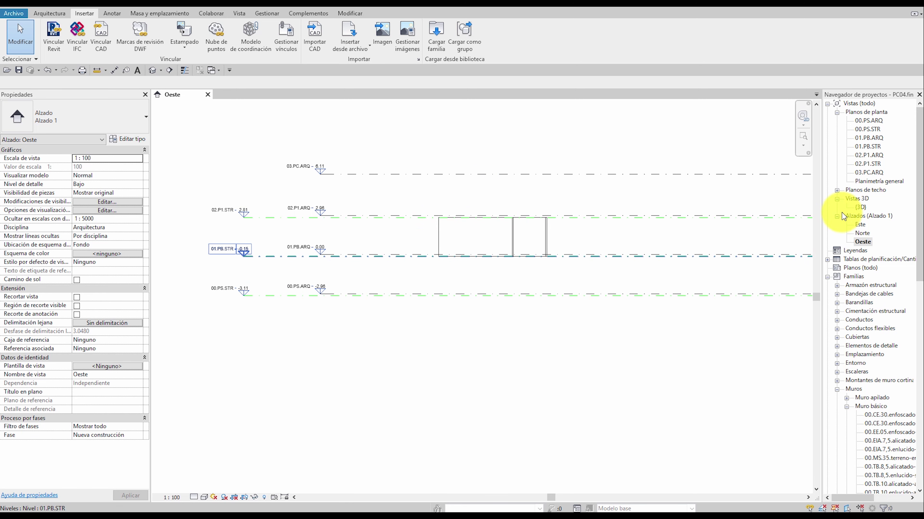
Open the 01.PB.ARQ floor plan and frame the whole building.
double_click(877, 138)
middle_drag(599, 266, 392, 206)
scroll(412, 211, up, 2)
scroll(489, 196, up, 2)
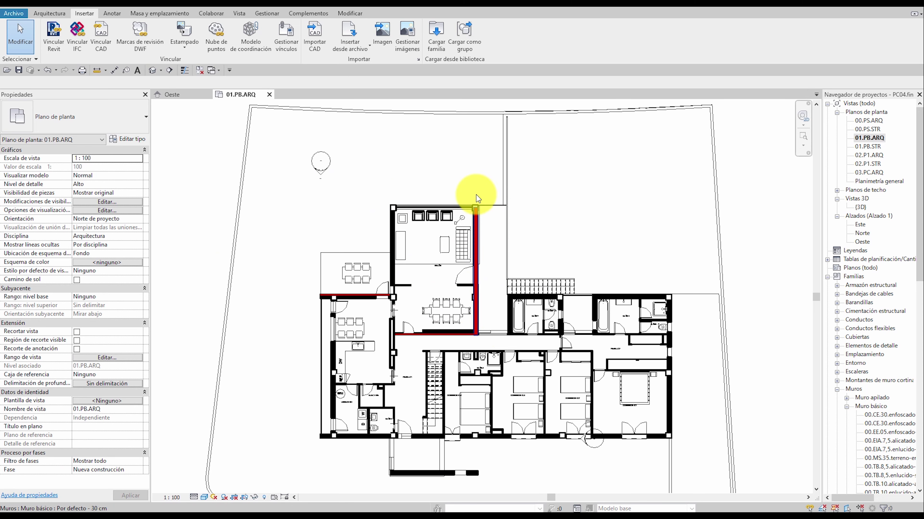
scroll(519, 326, down, 2)
mouse_move(520, 326)
middle_down()
mouse_move(472, 278)
mouse_move(457, 308)
middle_up()
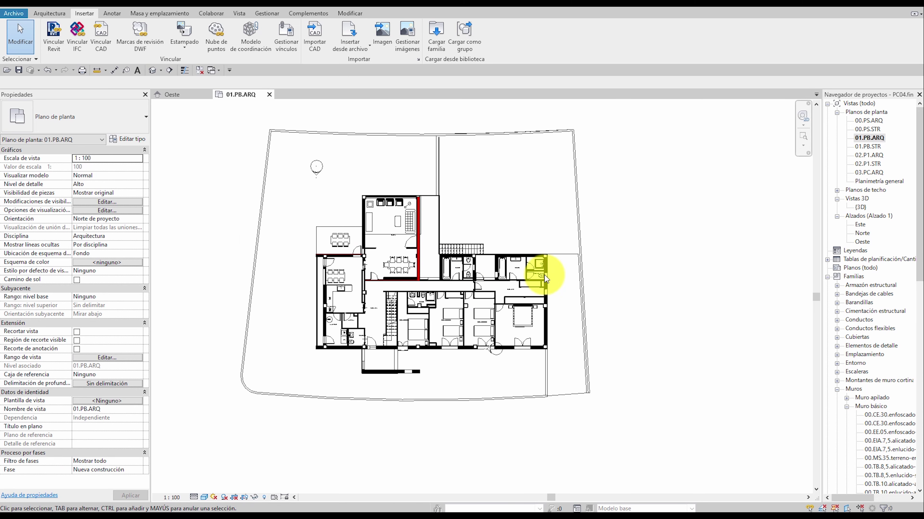
Open the 01.PB.STR structural plan and center its walls.
double_click(867, 146)
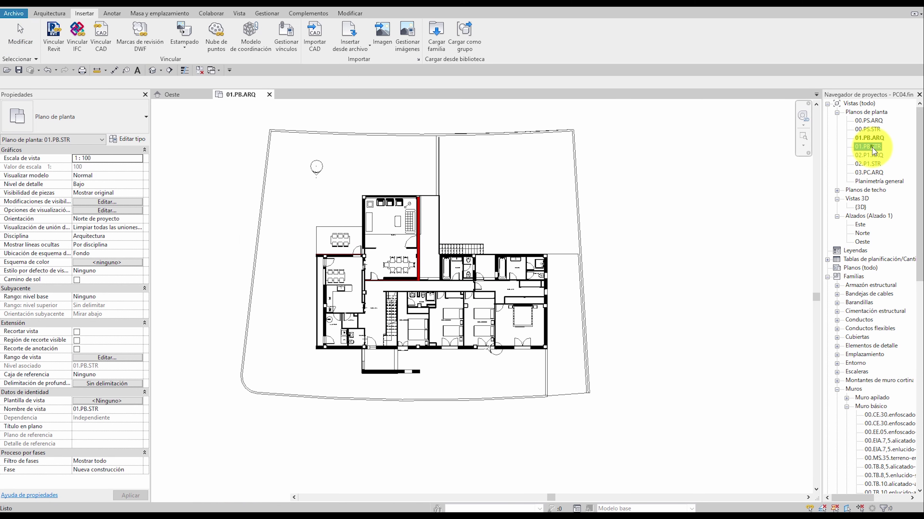
scroll(350, 231, down, 1)
mouse_move(350, 233)
middle_down()
mouse_move(421, 260)
mouse_move(449, 232)
middle_up()
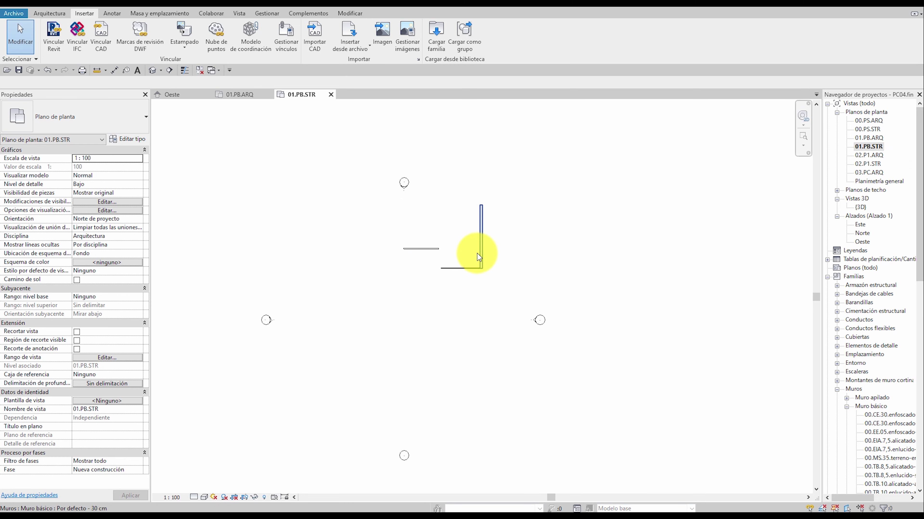
Return to the 01.PB.ARQ plan, zoomed on the red-walled room.
double_click(869, 138)
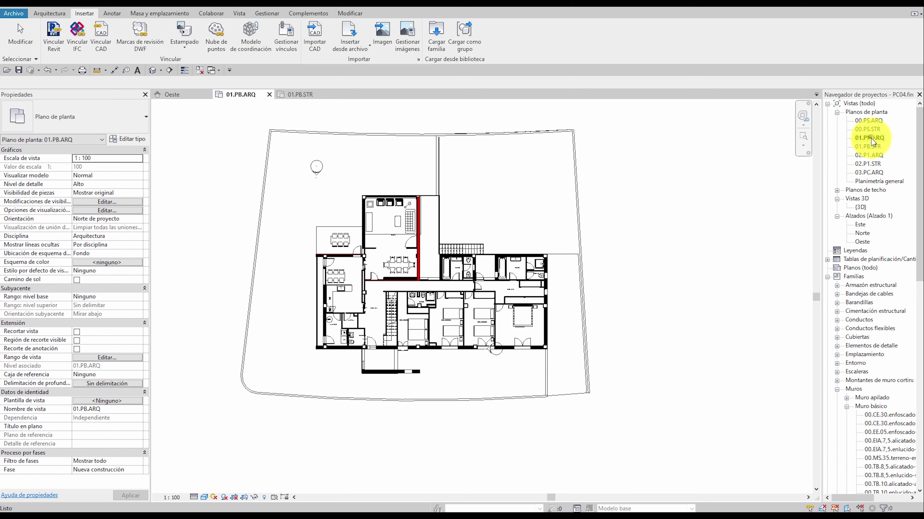
scroll(413, 245, up, 2)
scroll(413, 245, up, 2)
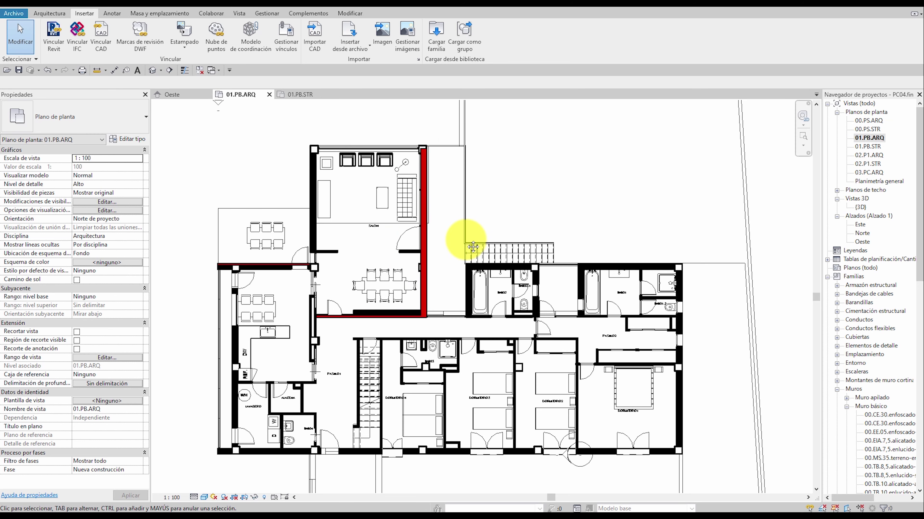
middle_drag(472, 247, 545, 230)
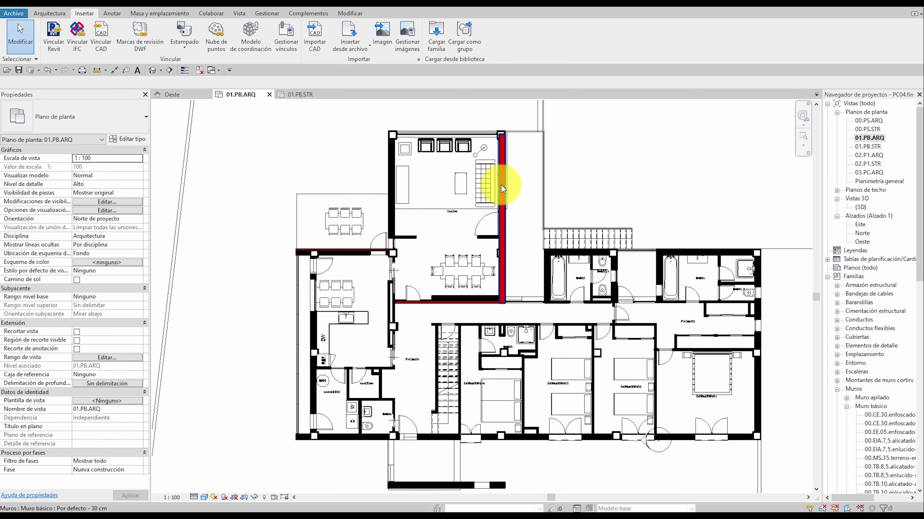
Start the Wall tool (WA) with the Muro básico 00.CE.30.enfoscado-enlucido type.
key(w)
key(a)
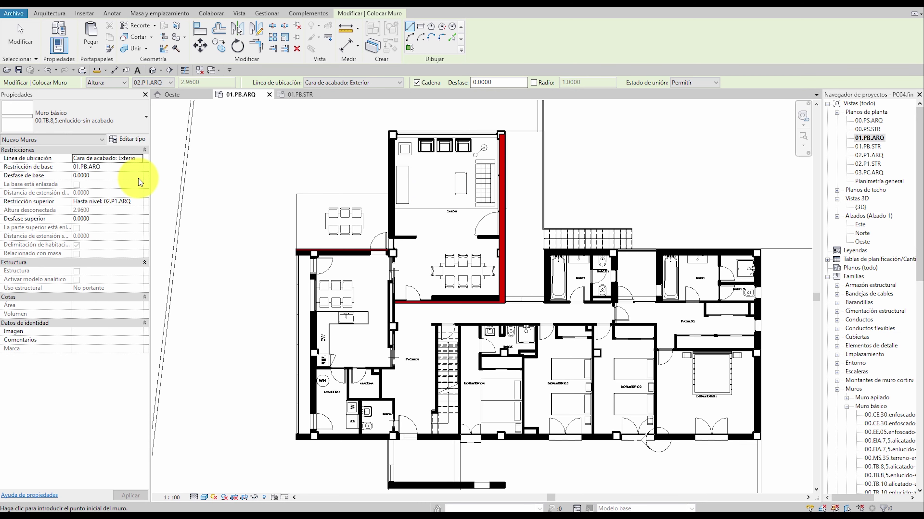
click(116, 122)
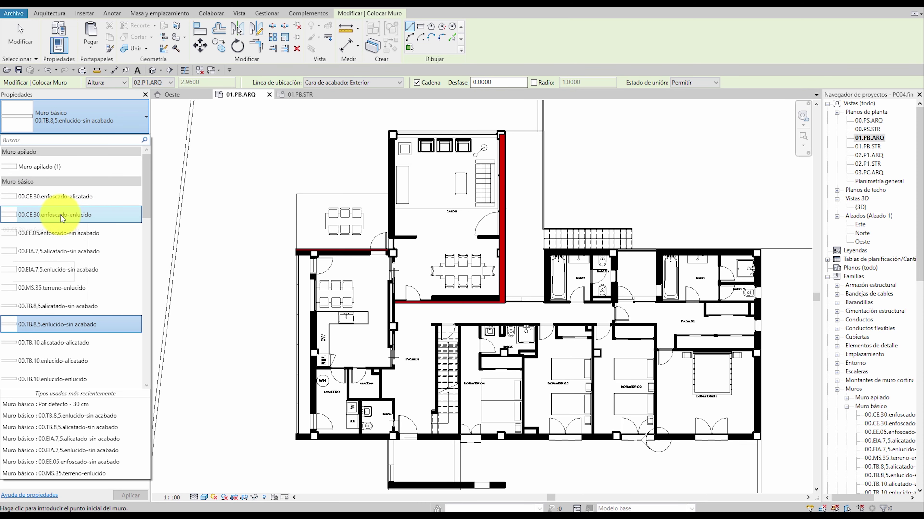
click(59, 215)
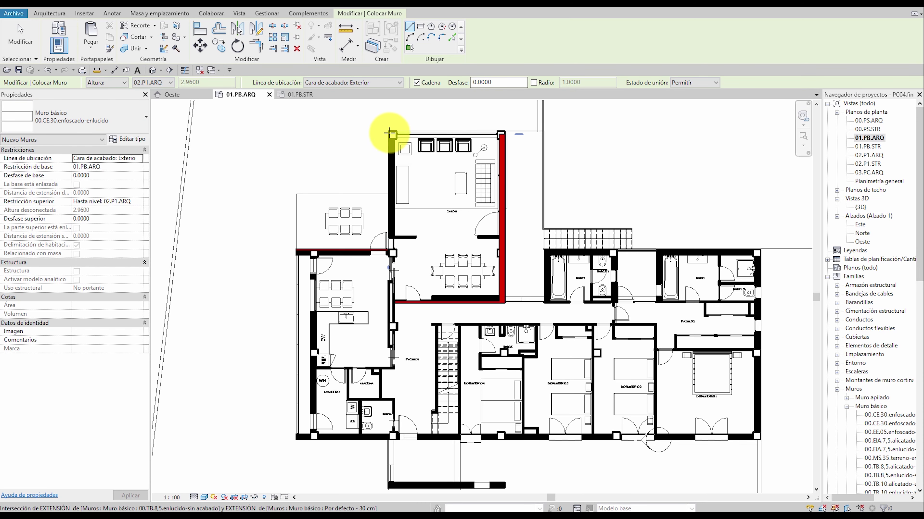
scroll(391, 133, up, 5)
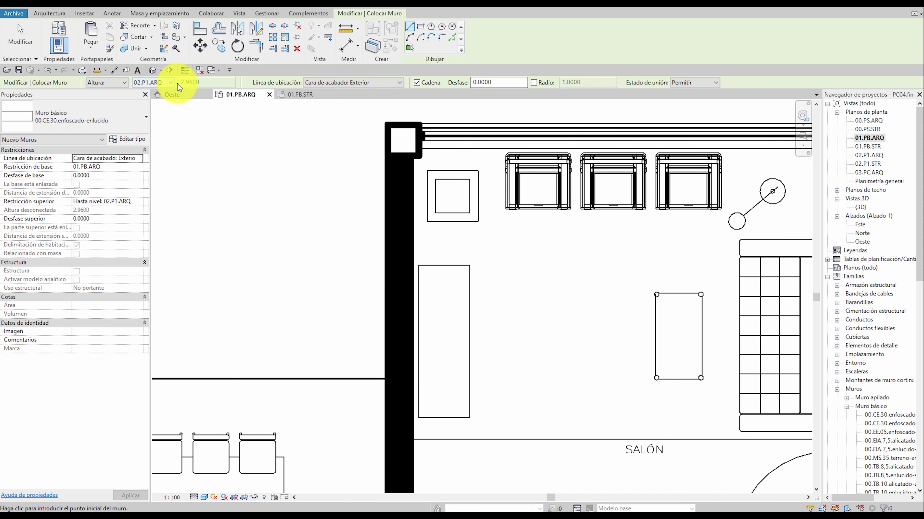
Set wall height to 02.P1.STR, base constraint 01.PB.STR, top constraint Hasta nivel: 02.P1.STR.
click(170, 82)
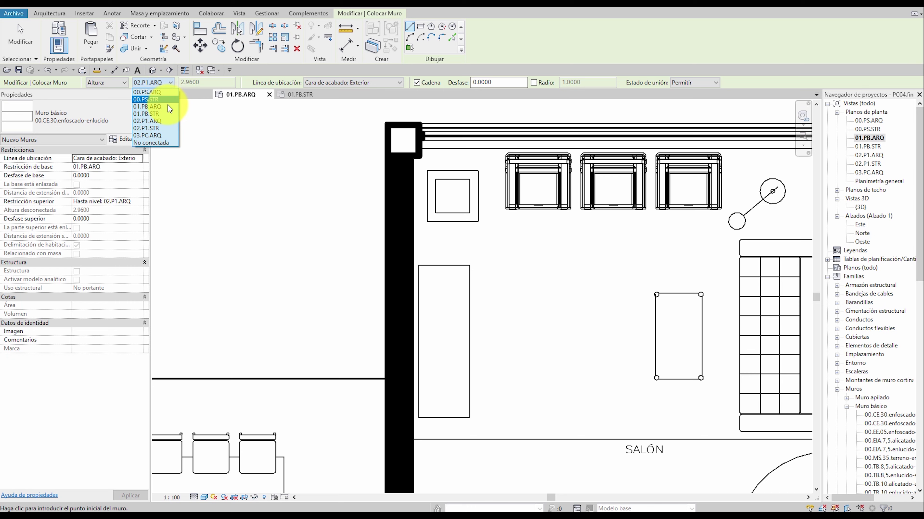
click(166, 128)
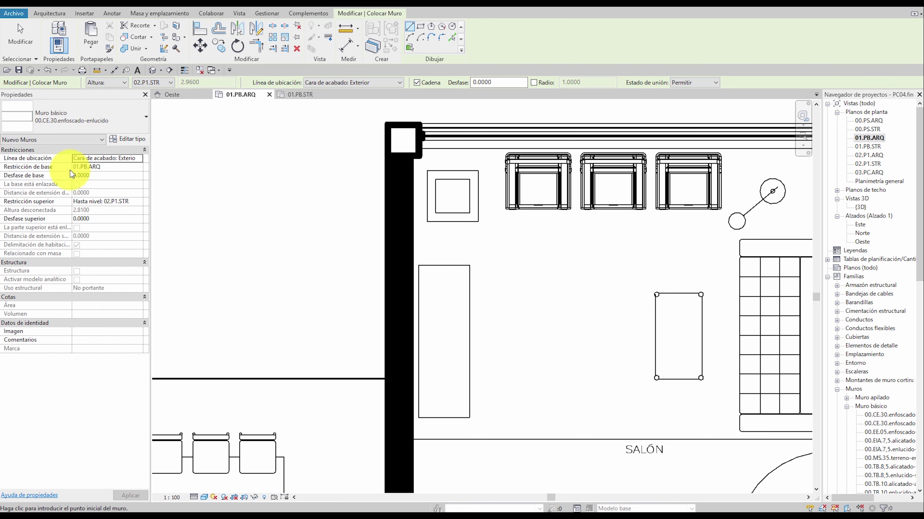
click(112, 165)
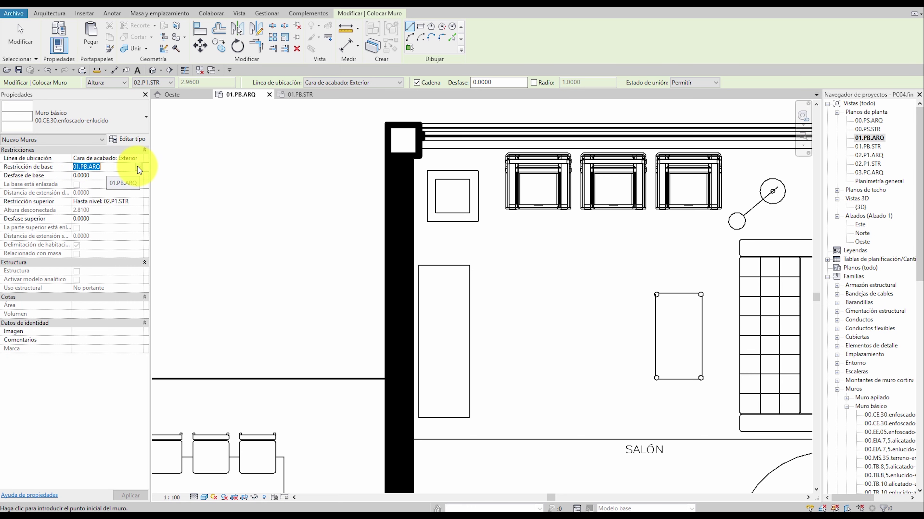
click(137, 166)
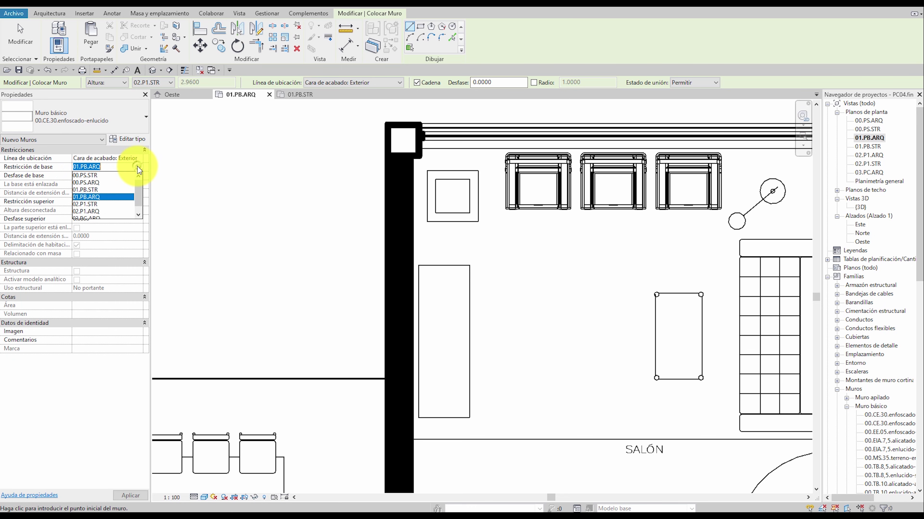
click(97, 191)
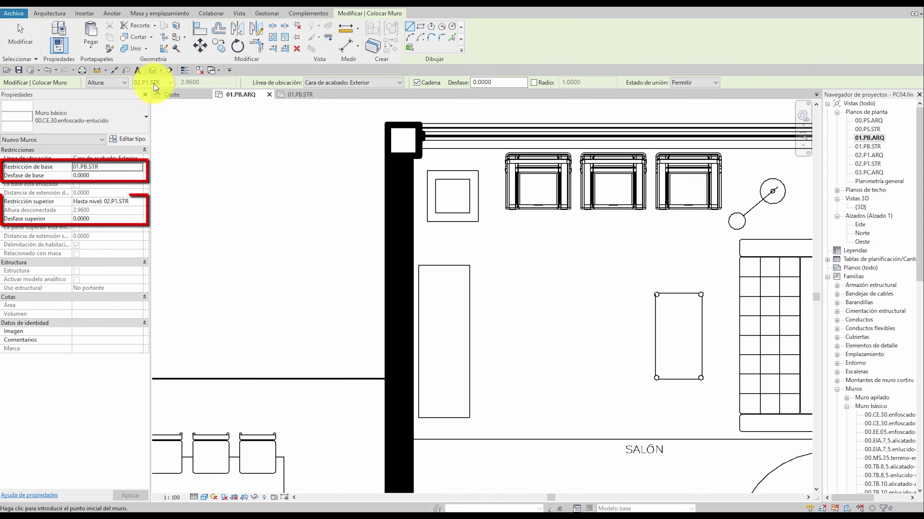
click(134, 201)
click(139, 202)
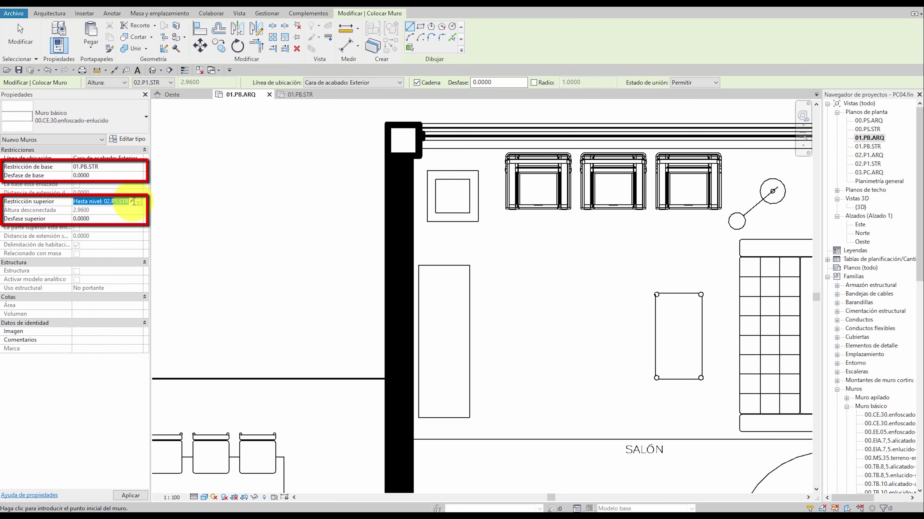
click(139, 202)
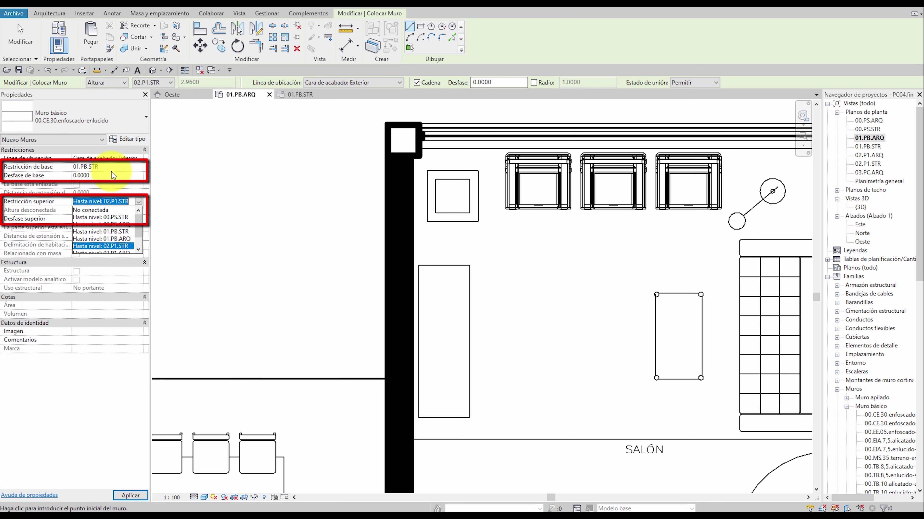
click(224, 197)
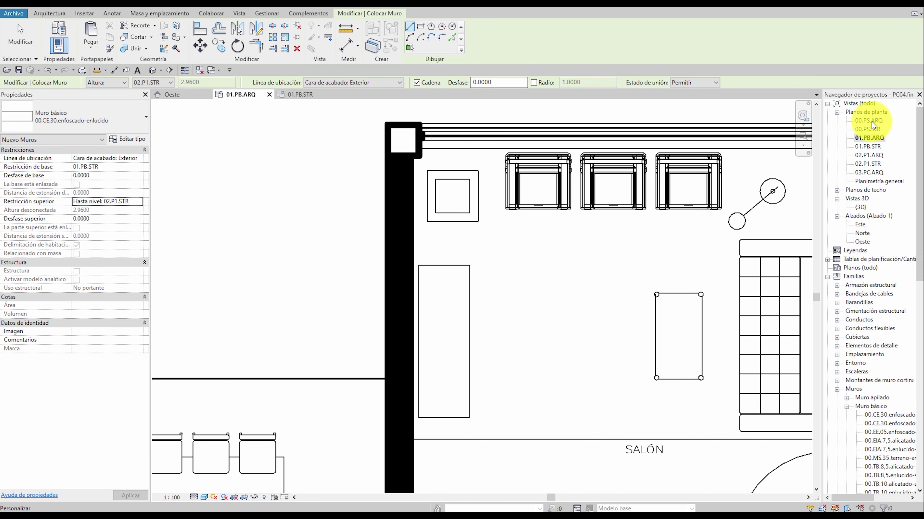
scroll(597, 202, down, 5)
Draw a wall from the salón's top-left corner down to the horizontal wall junction.
scroll(608, 206, down, 2)
mouse_move(608, 207)
middle_down()
mouse_move(443, 192)
mouse_move(463, 170)
middle_up()
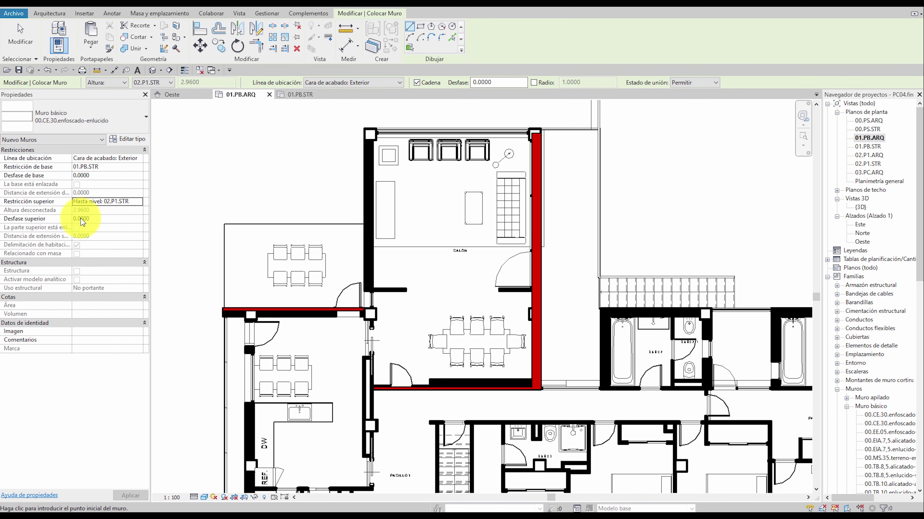
click(366, 127)
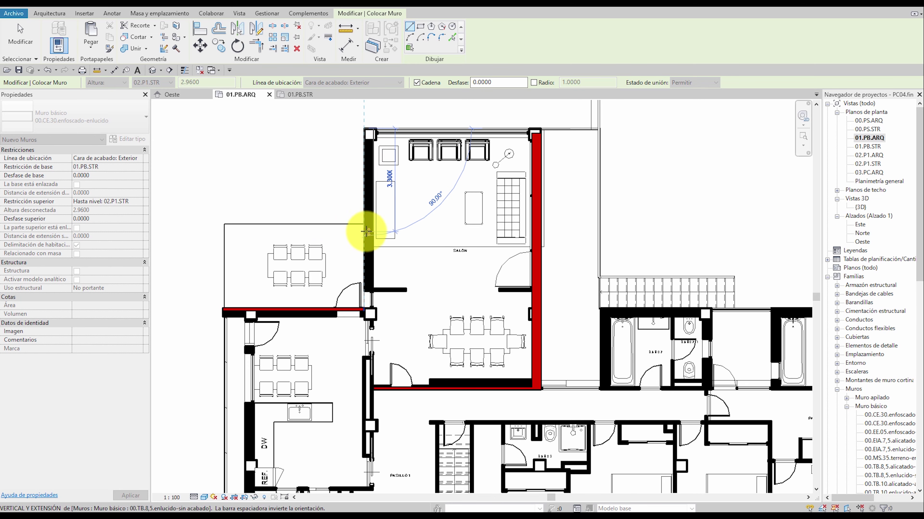
scroll(367, 317, up, 3)
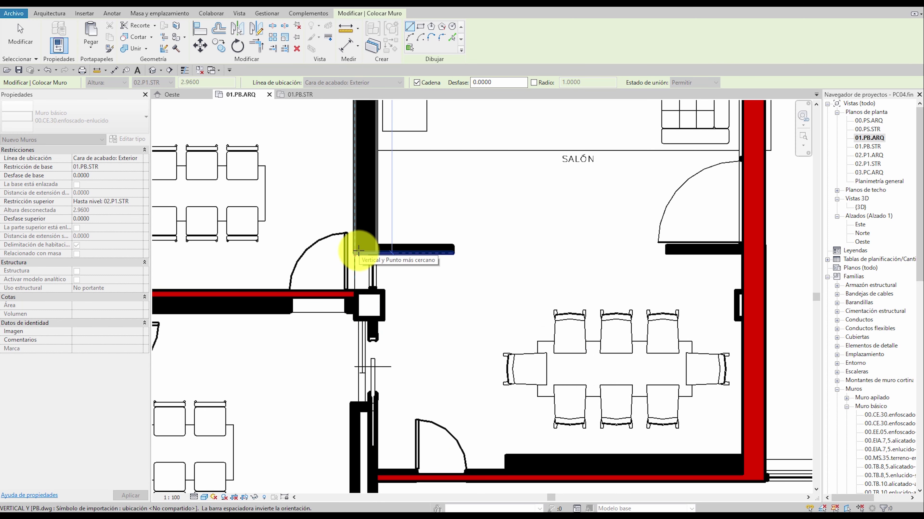
click(355, 290)
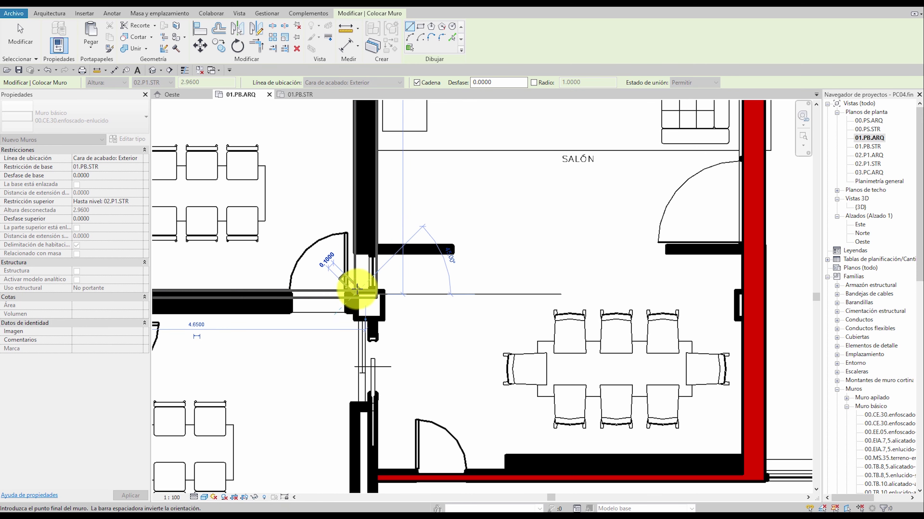
scroll(355, 289, down, 3)
Exit wall placement with the kitchen and salón walls in view.
key(Escape)
scroll(330, 310, up, 3)
scroll(274, 316, down, 3)
middle_drag(274, 316, 390, 257)
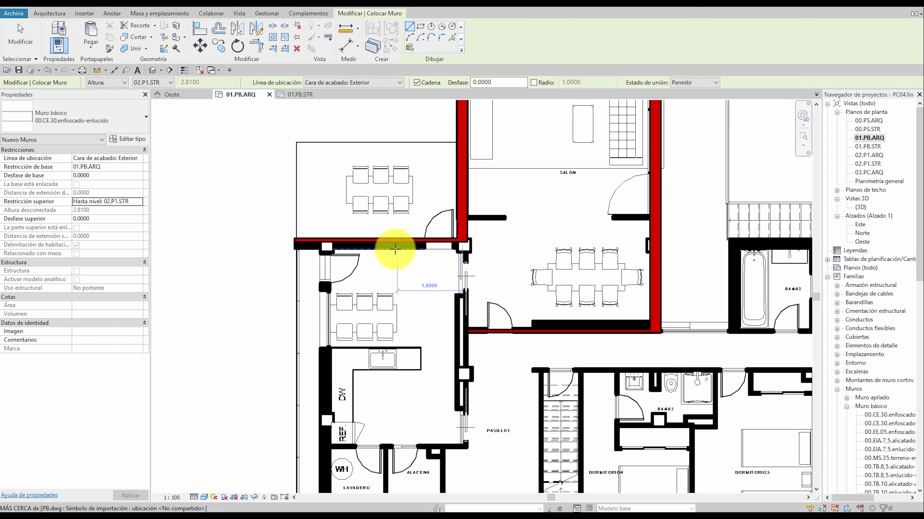
key(Escape)
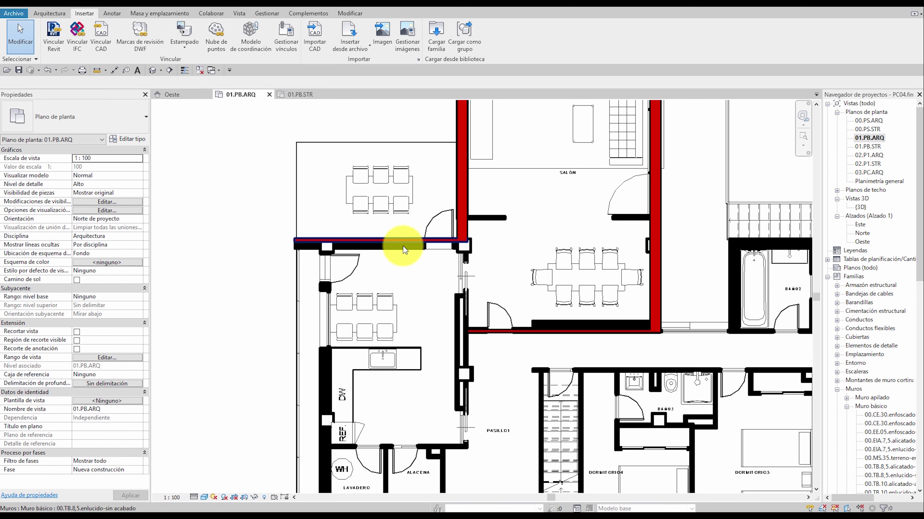
Retype the wall above the kitchen as 00.CE.30.enfoscado-alicatado, then reselect it.
click(396, 241)
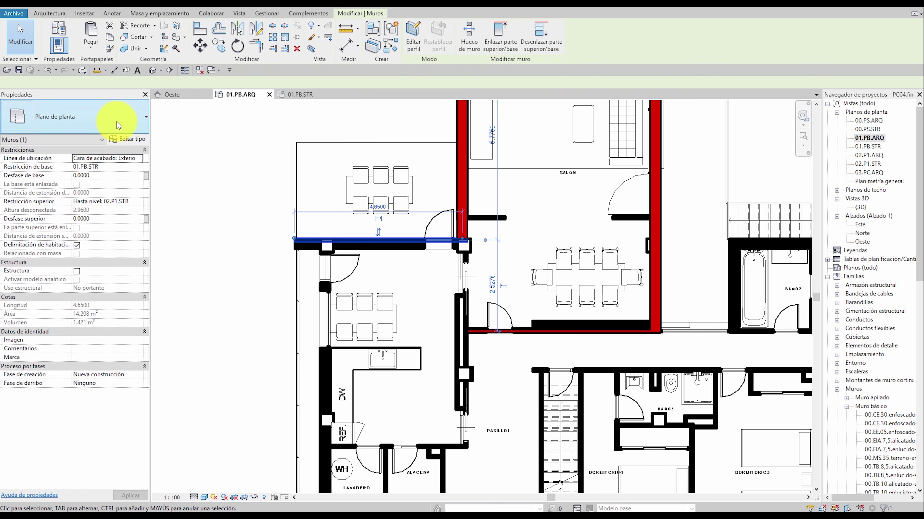
click(112, 114)
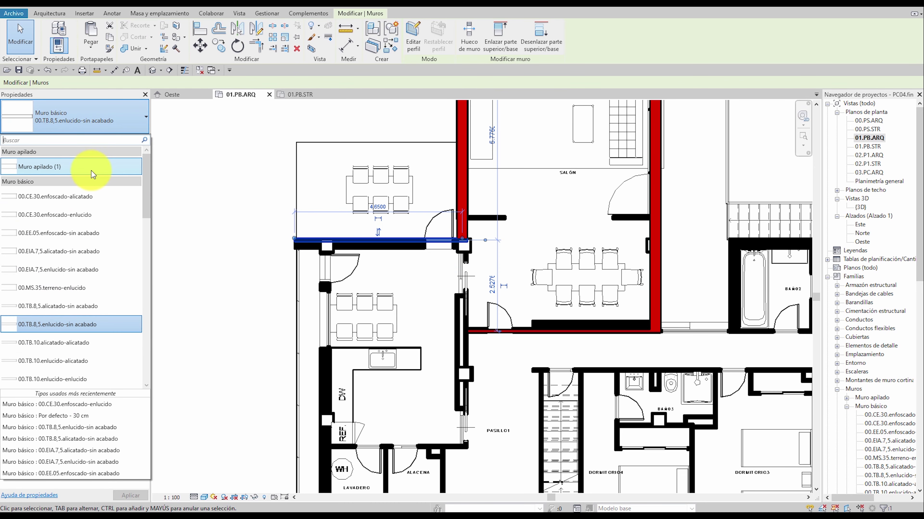
click(91, 197)
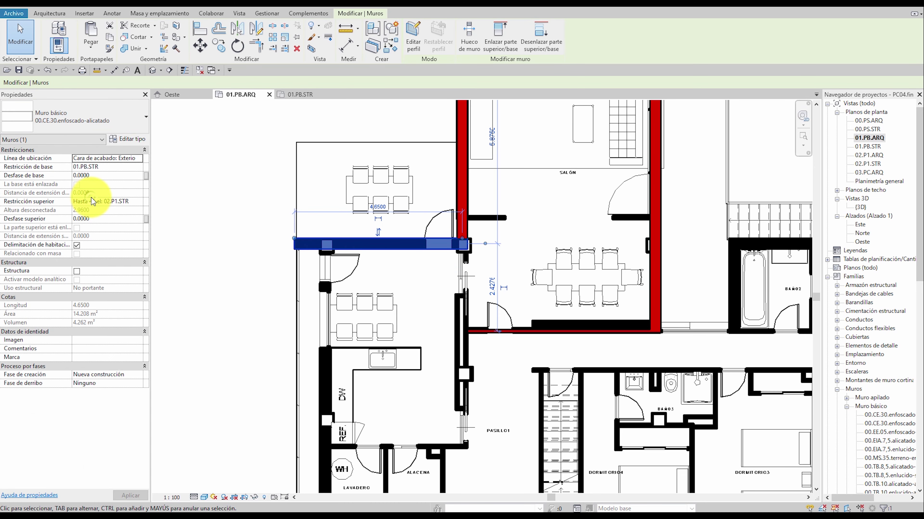
scroll(392, 303, down, 2)
scroll(386, 262, down, 3)
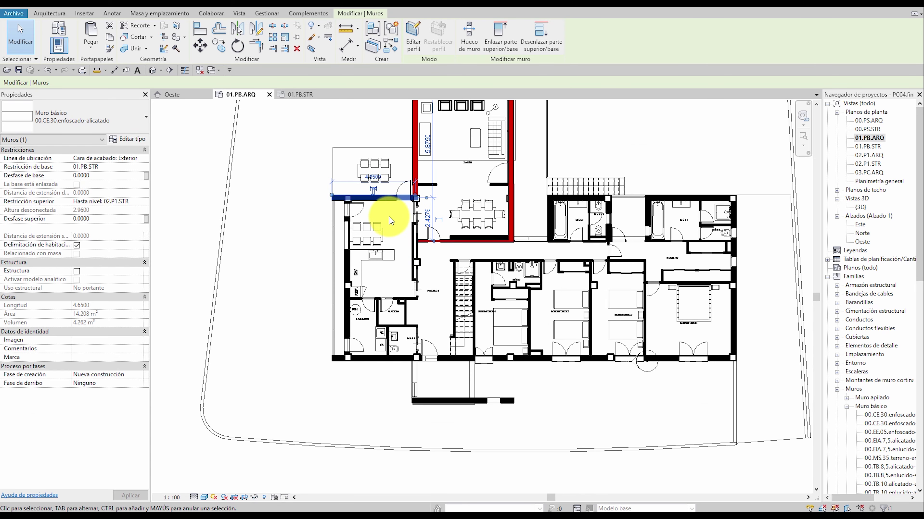
click(356, 216)
scroll(415, 197, up, 2)
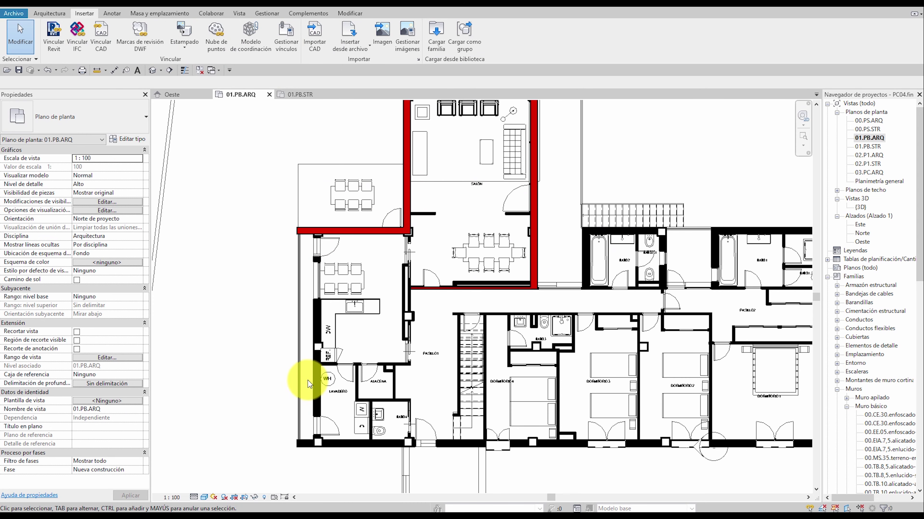
mouse_move(348, 324)
middle_down()
mouse_move(351, 288)
mouse_move(366, 268)
middle_up()
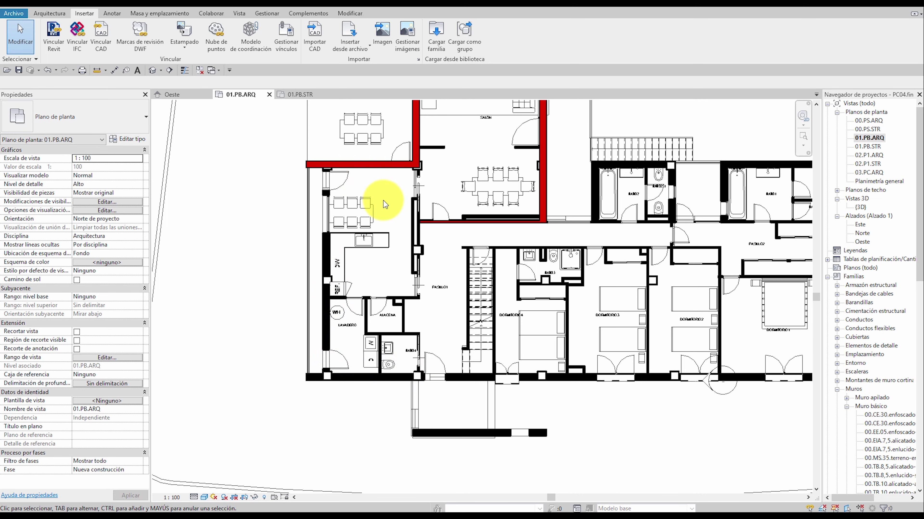
click(360, 169)
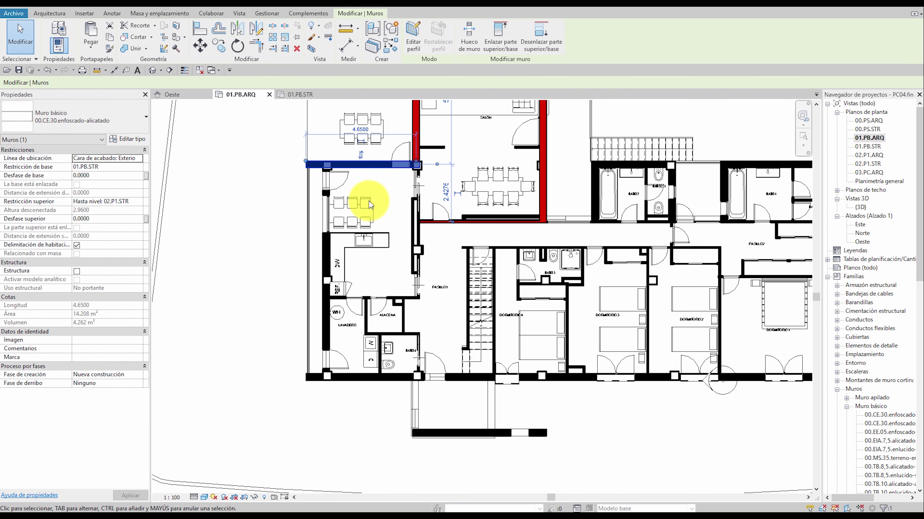
Start Create Similar (CS) walls and set their base constraint to 01.PB.STR.
key(c)
key(s)
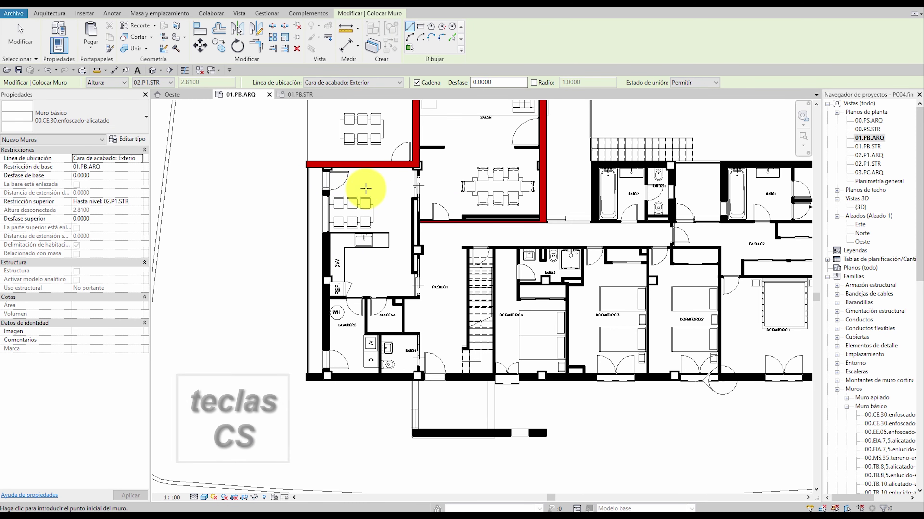
scroll(307, 168, up, 3)
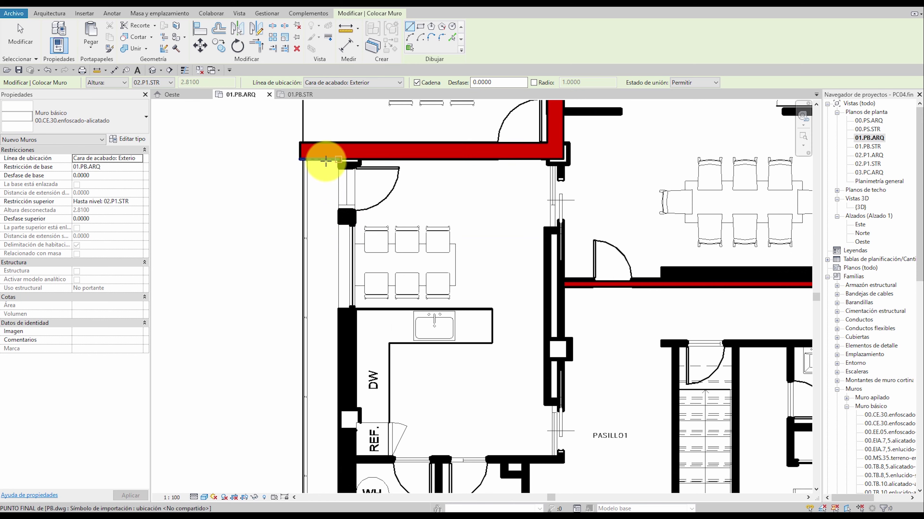
click(326, 160)
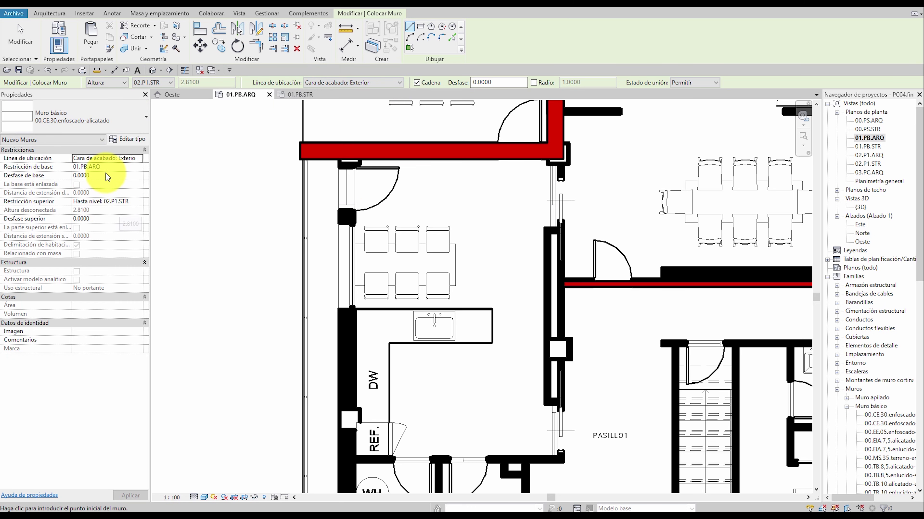
click(140, 169)
click(138, 168)
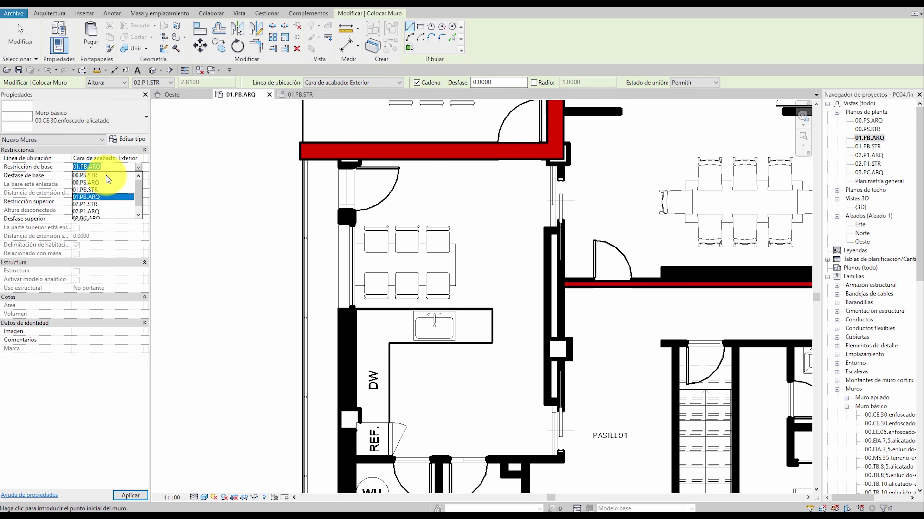
click(99, 196)
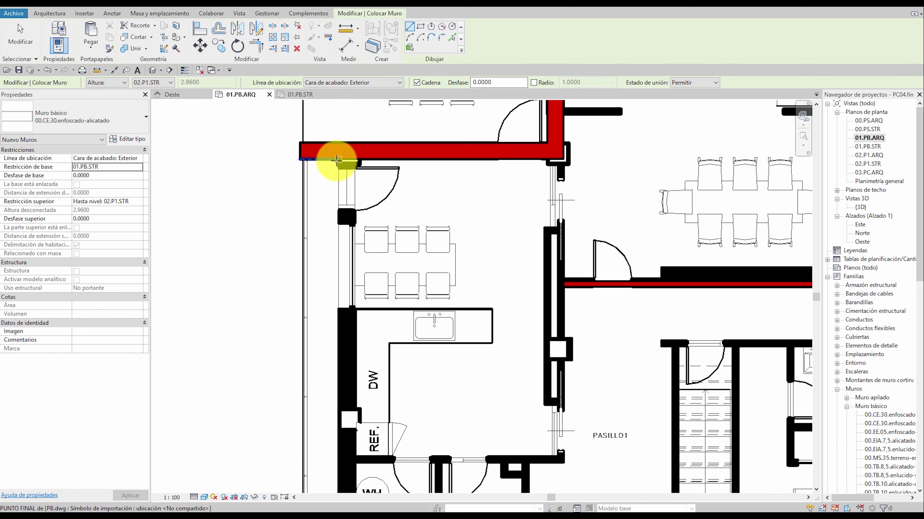
Bring the area below the door into view and toggle thin lines (TL).
scroll(333, 161, up, 1)
scroll(320, 153, up, 4)
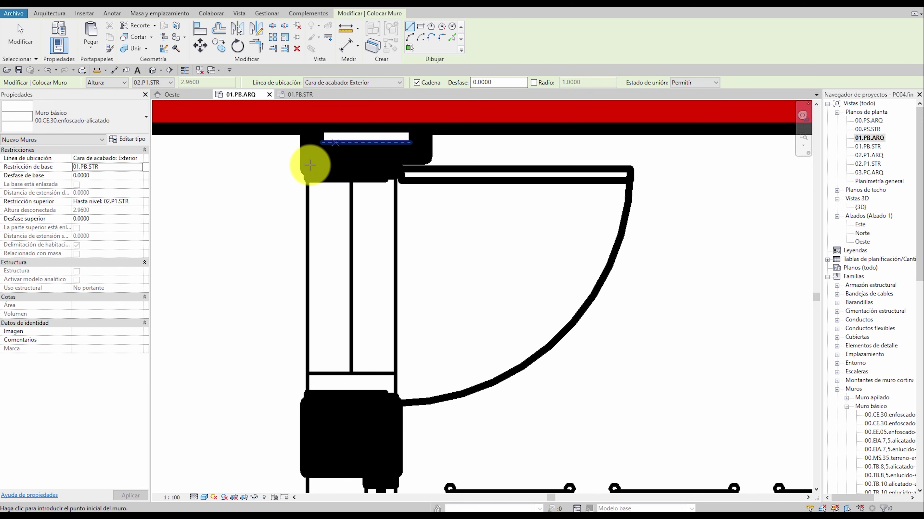
scroll(382, 169, down, 4)
middle_drag(371, 189, 437, 224)
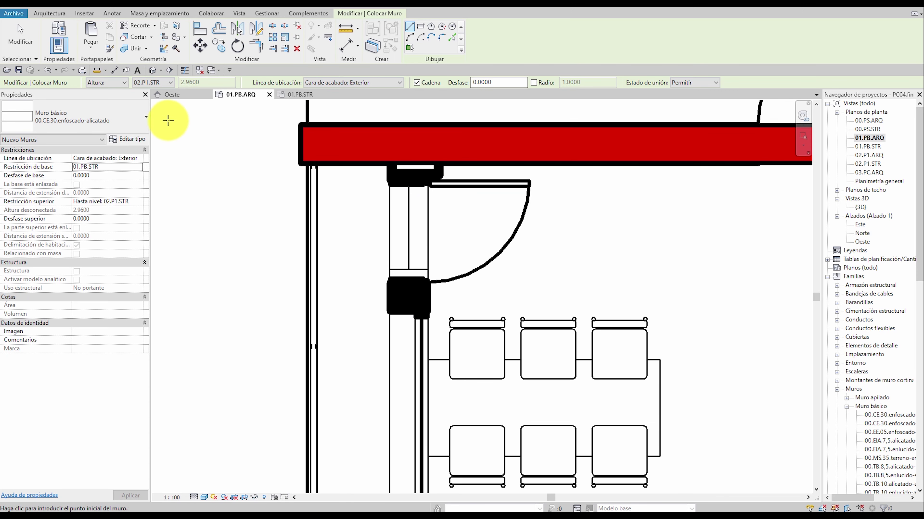
key(t)
key(l)
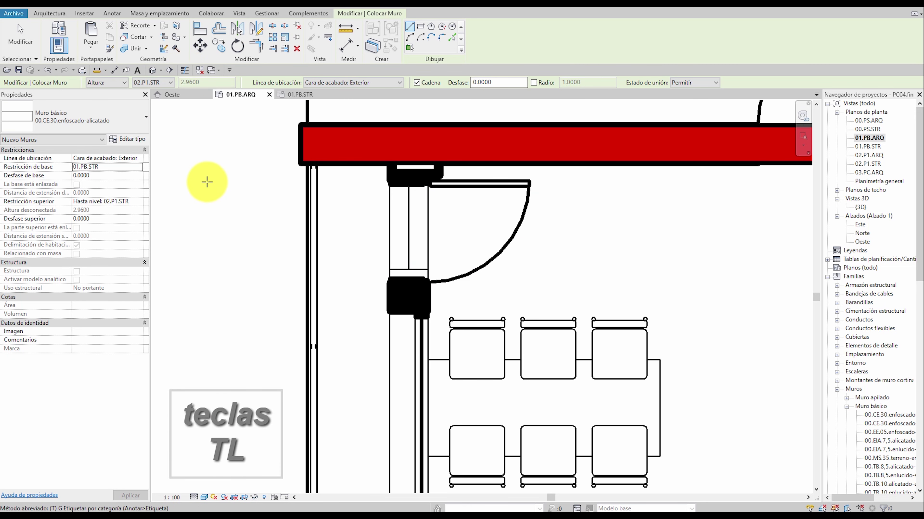
Draw the wall from the corner down to the laundry corner.
click(389, 164)
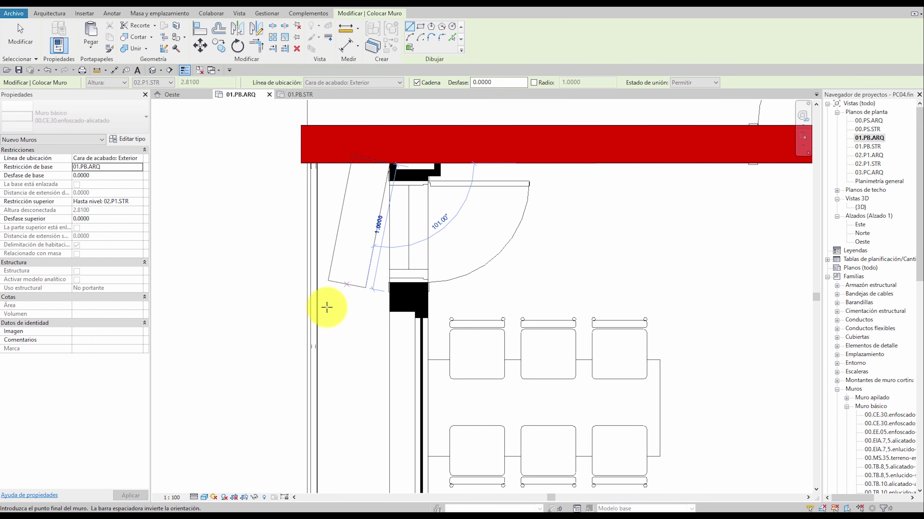
scroll(327, 307, down, 3)
middle_drag(382, 155, 392, 361)
scroll(391, 246, down, 2)
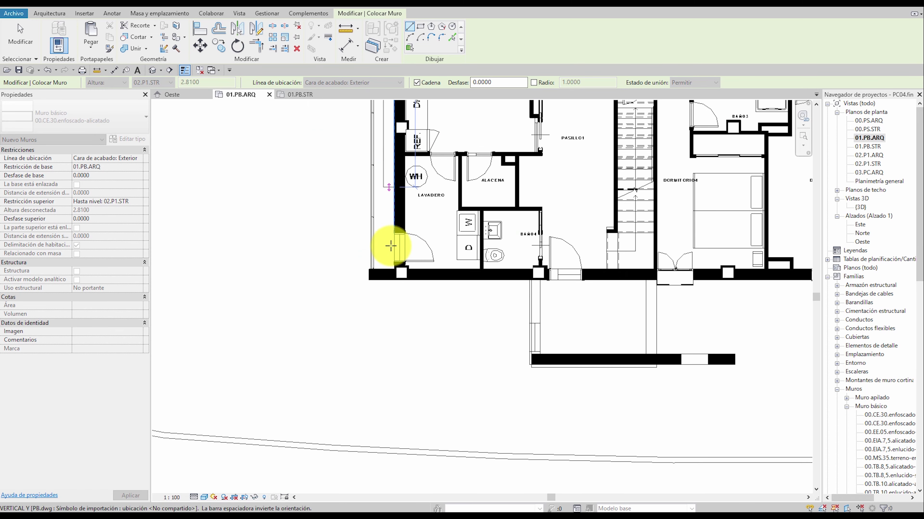
scroll(391, 246, up, 2)
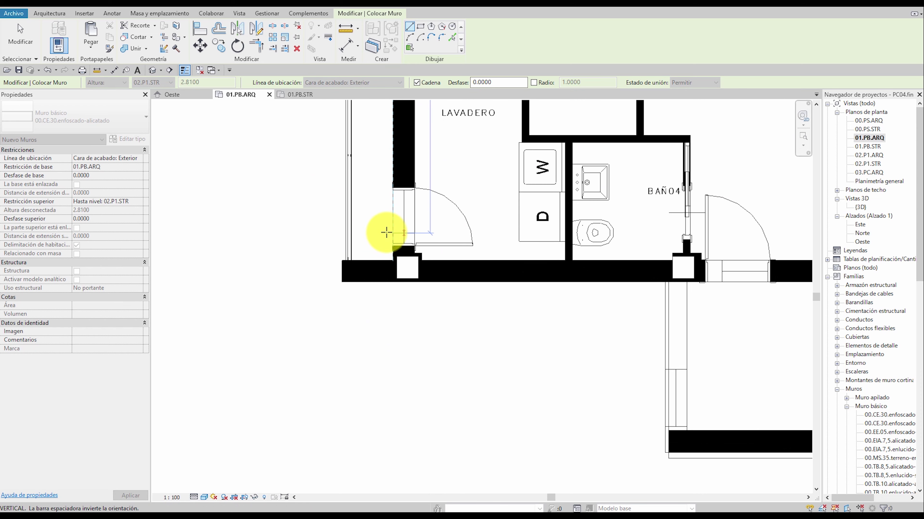
click(392, 261)
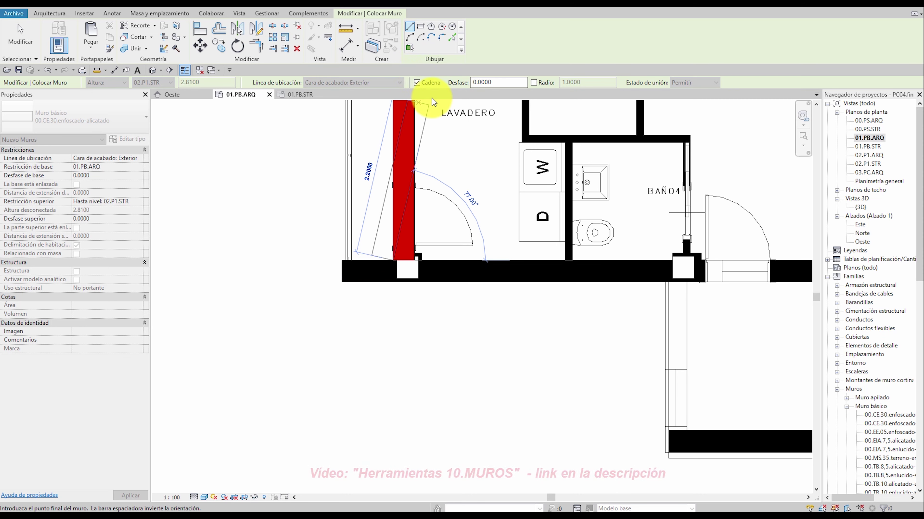
key(Escape)
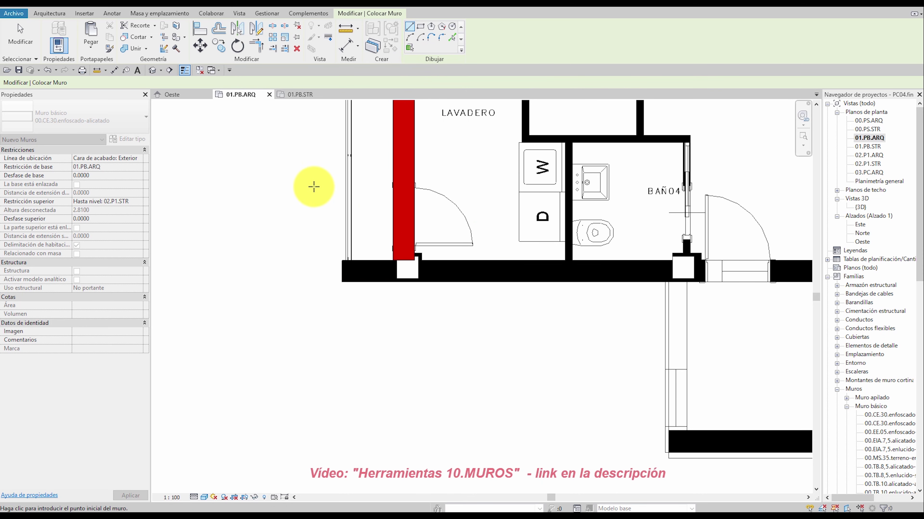
Draw the wall below the bathroom, from the bottom corner to the bathroom corner.
click(342, 283)
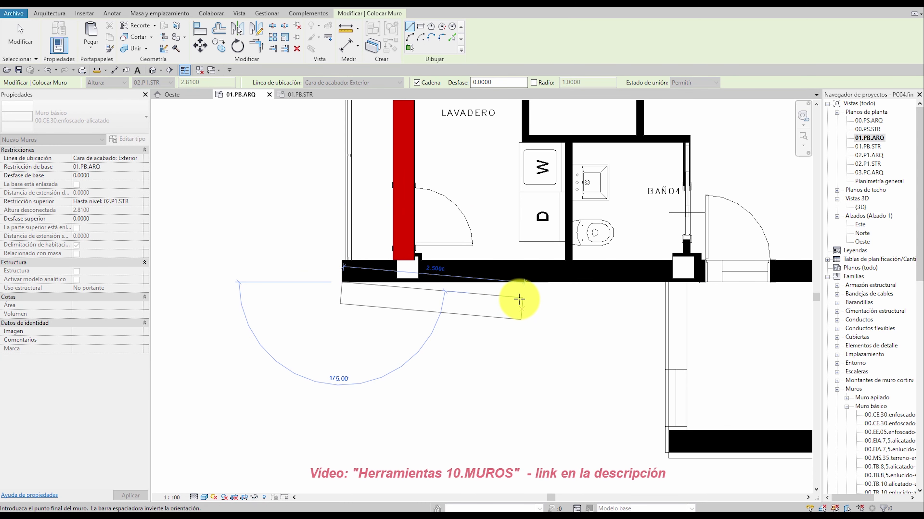
scroll(545, 302, down, 2)
scroll(288, 282, down, 2)
scroll(351, 264, up, 3)
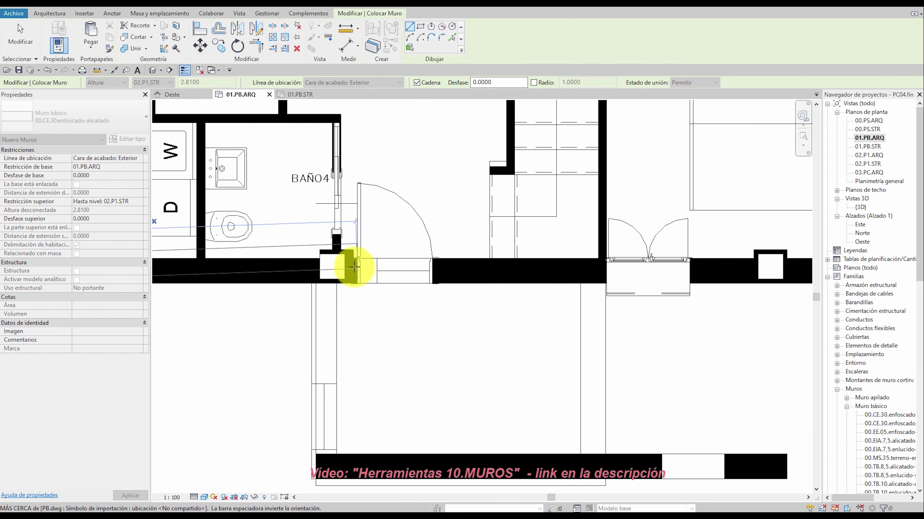
scroll(332, 247, up, 2)
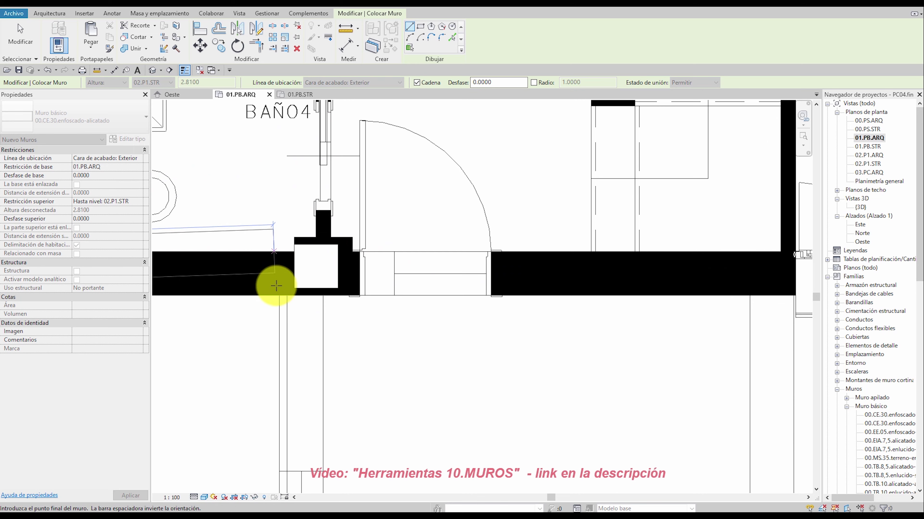
click(321, 297)
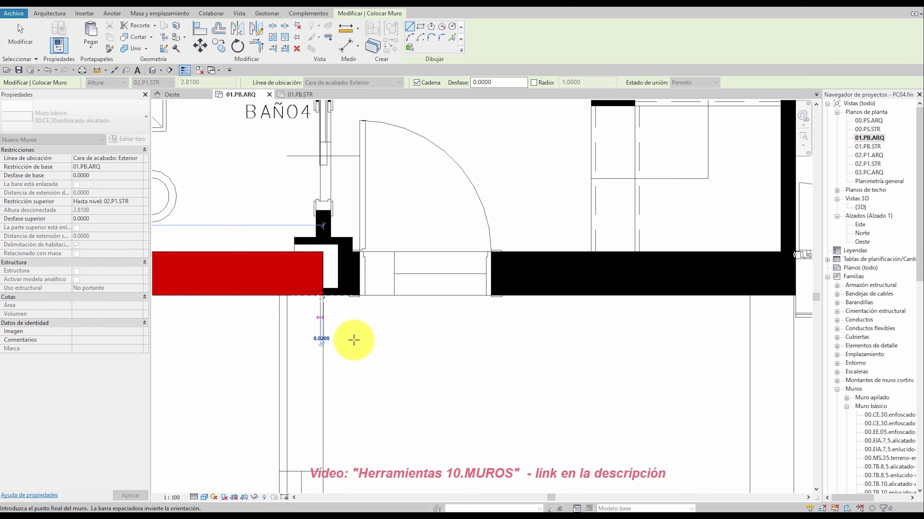
key(Escape)
key(Escape)
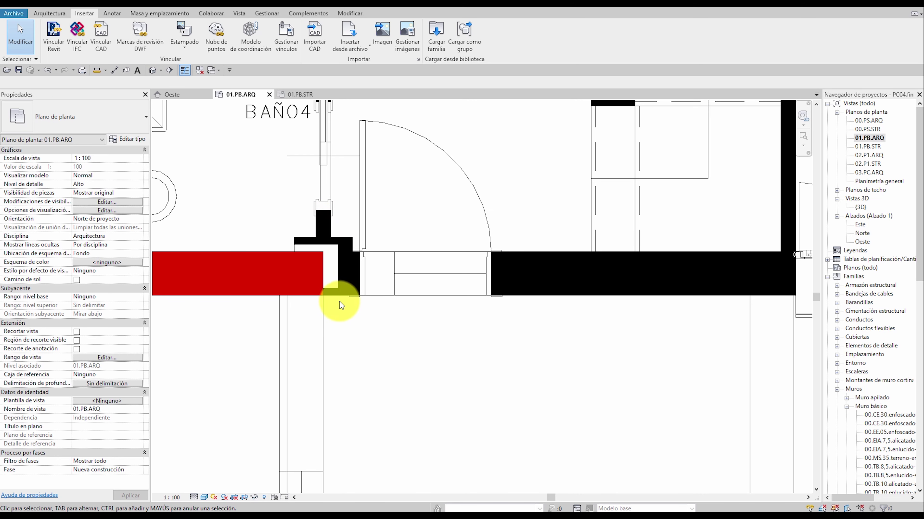
key(l)
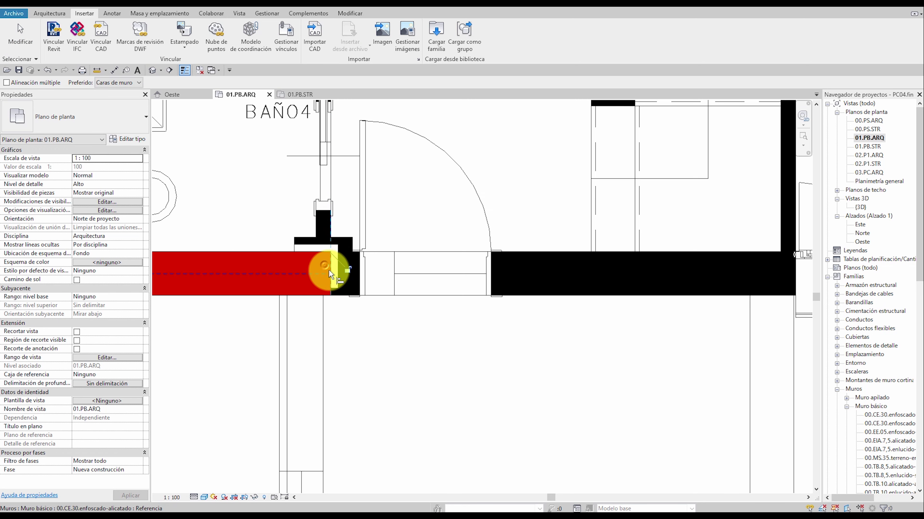
Undo the wall end's last adjustment and cancel the pending alignment.
key(ctrl+z)
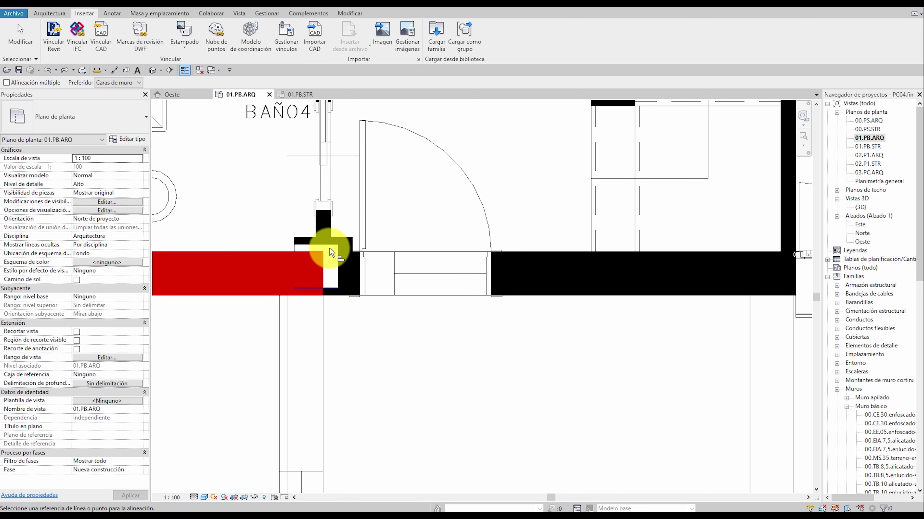
scroll(324, 288, down, 1)
scroll(320, 283, up, 2)
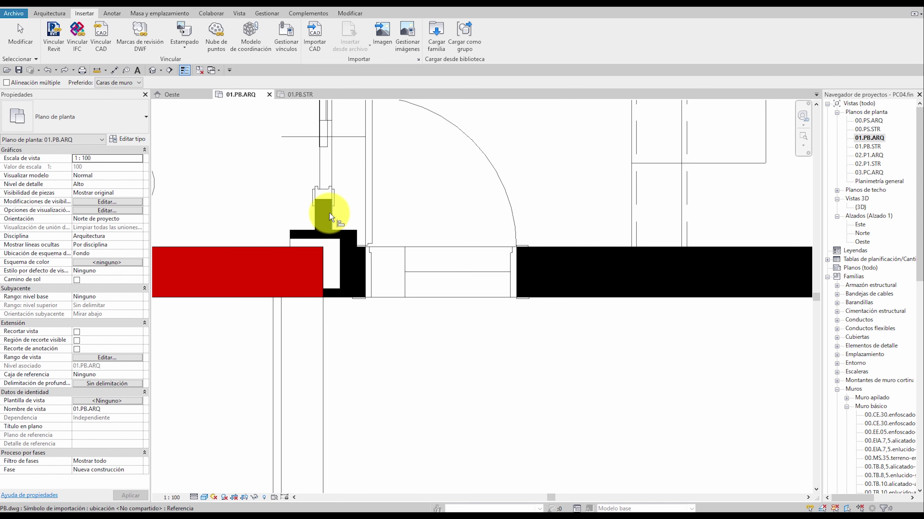
scroll(323, 215, down, 3)
scroll(327, 204, up, 1)
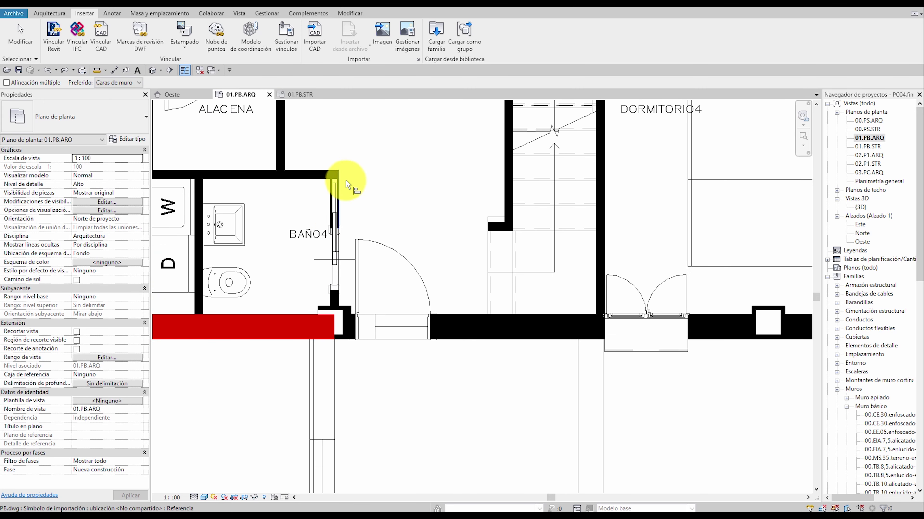
scroll(336, 207, down, 1)
scroll(338, 224, up, 1)
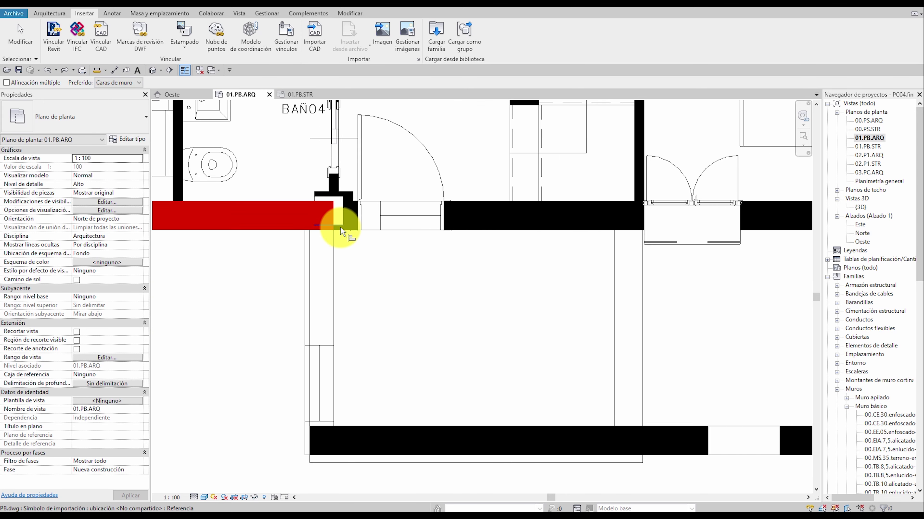
scroll(334, 248, up, 2)
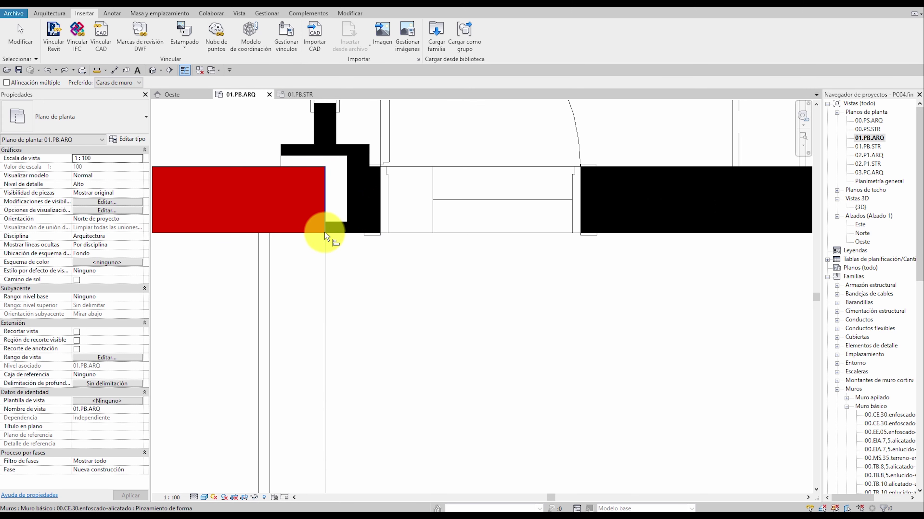
scroll(328, 226, down, 2)
scroll(338, 218, up, 1)
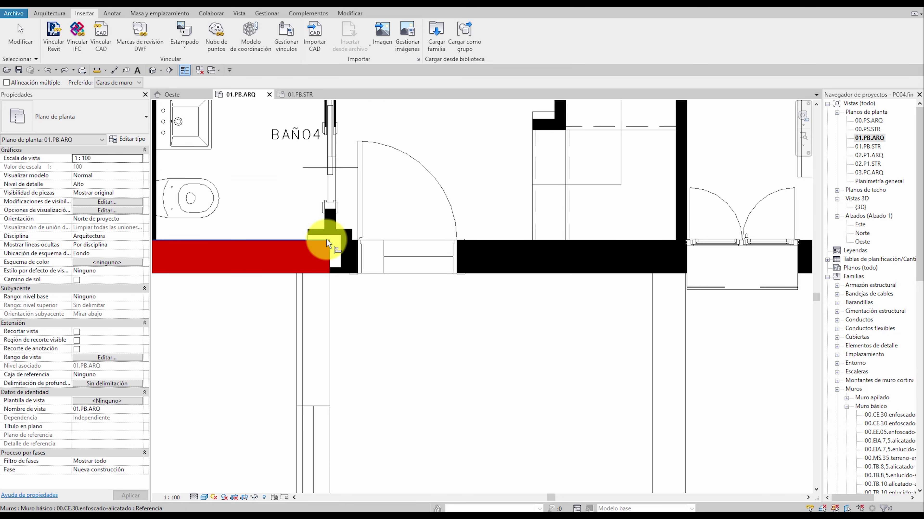
key(Escape)
Align the red wall's end to the adjoining wall face beside the BAÑO4 door.
scroll(329, 240, up, 1)
scroll(333, 235, up, 1)
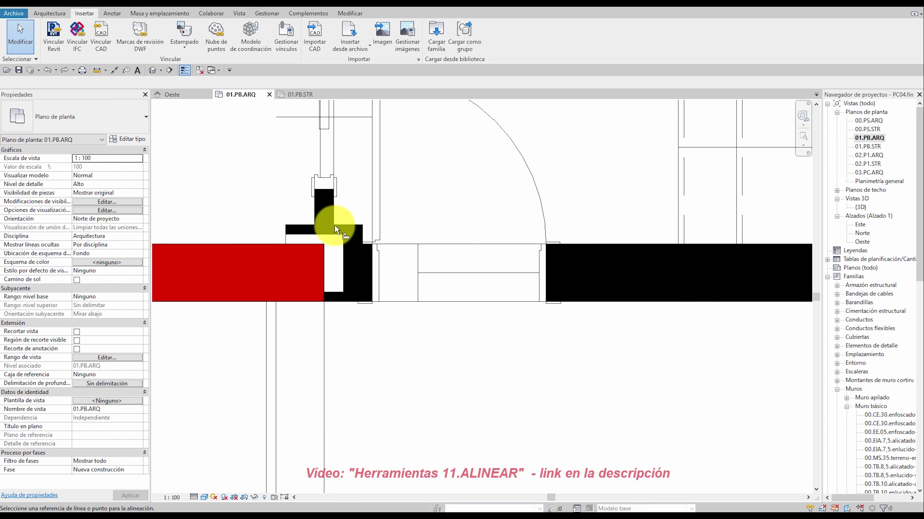
key(a)
key(l)
click(334, 208)
click(324, 253)
key(Escape)
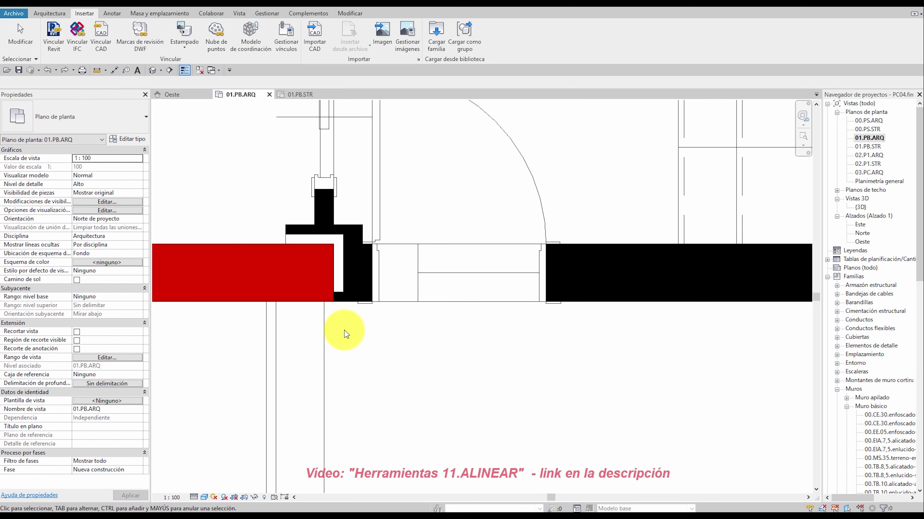
Make a first attempt at moving the red wall, then cancel and deselect it.
click(334, 280)
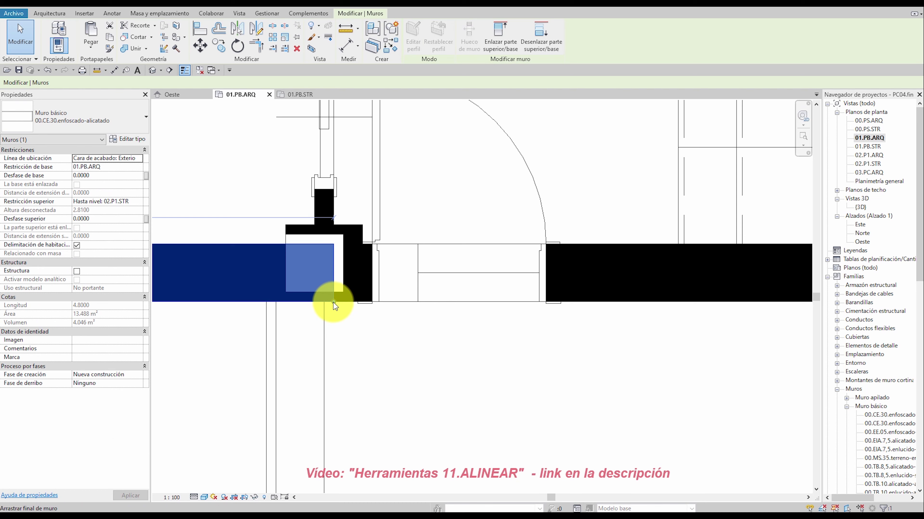
key(m)
key(v)
click(346, 346)
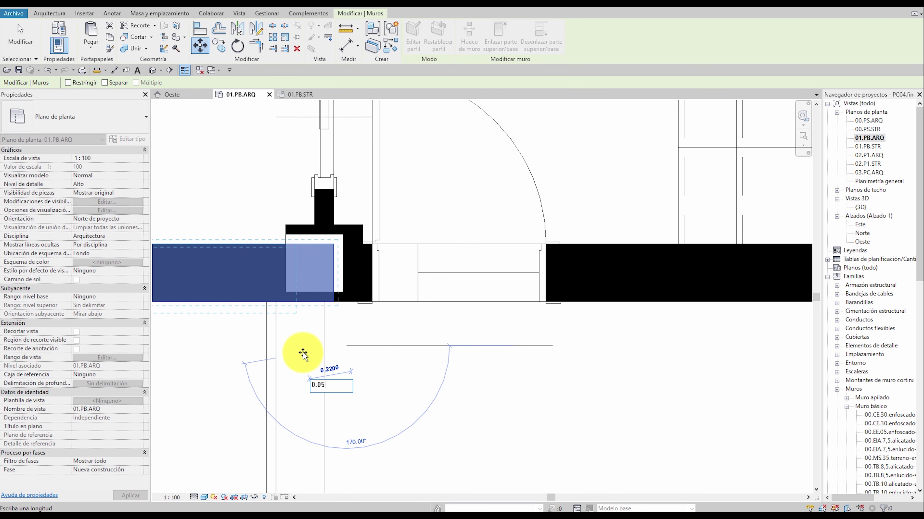
key(Return)
scroll(299, 341, down, 2)
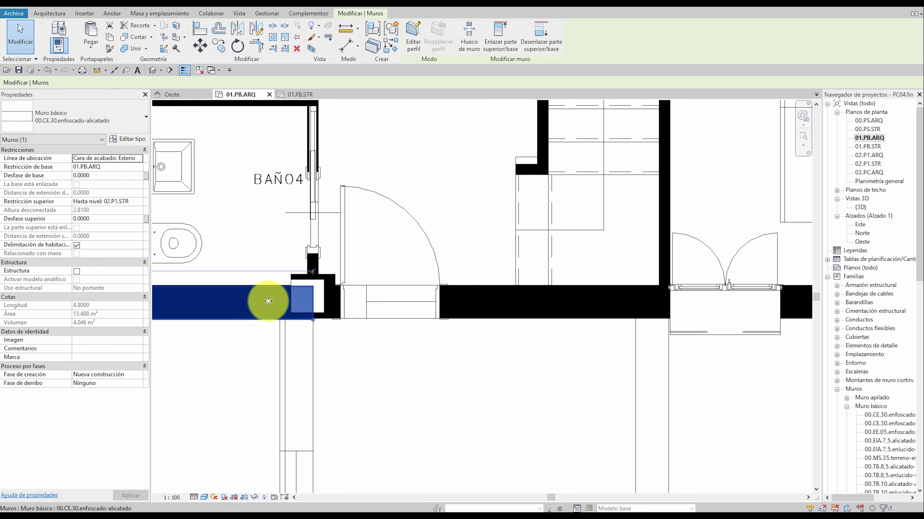
scroll(277, 300, up, 3)
key(a)
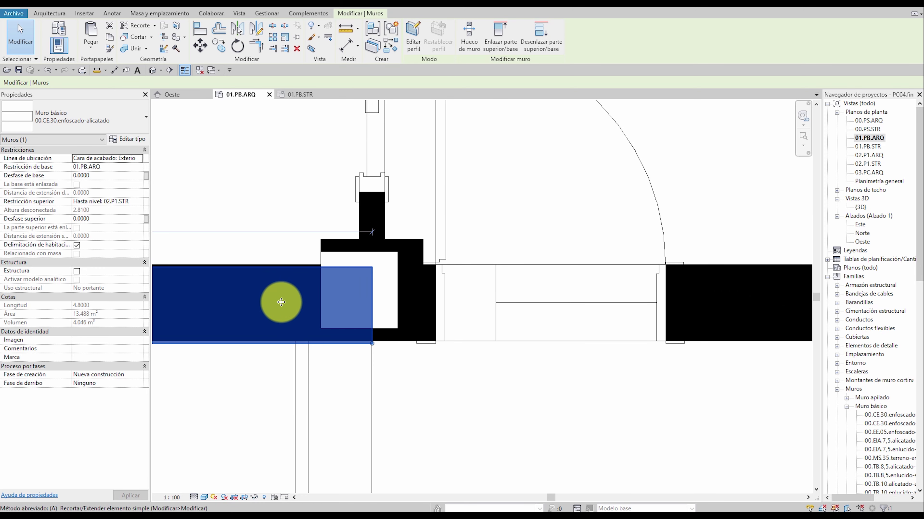
key(Escape)
scroll(298, 294, down, 2)
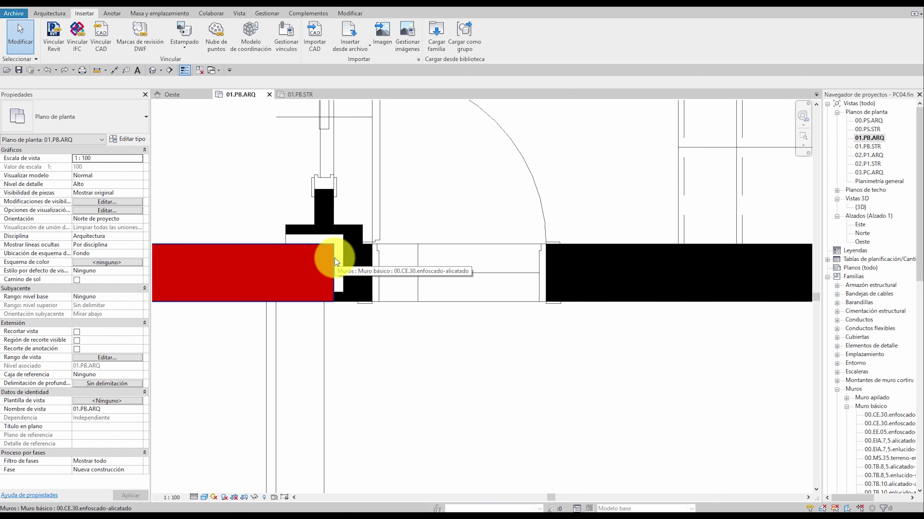
Move the red wall 0.05 so it meets the vertical red wall cleanly.
click(334, 259)
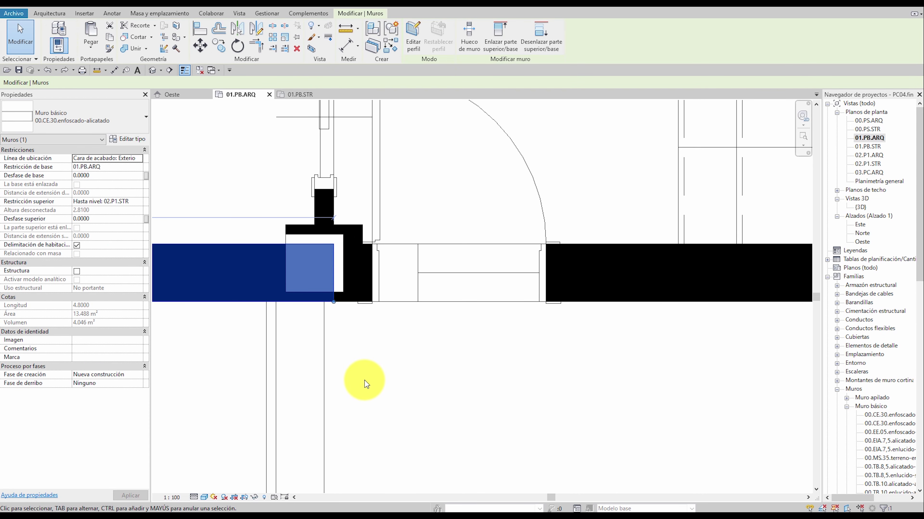
key(m)
key(v)
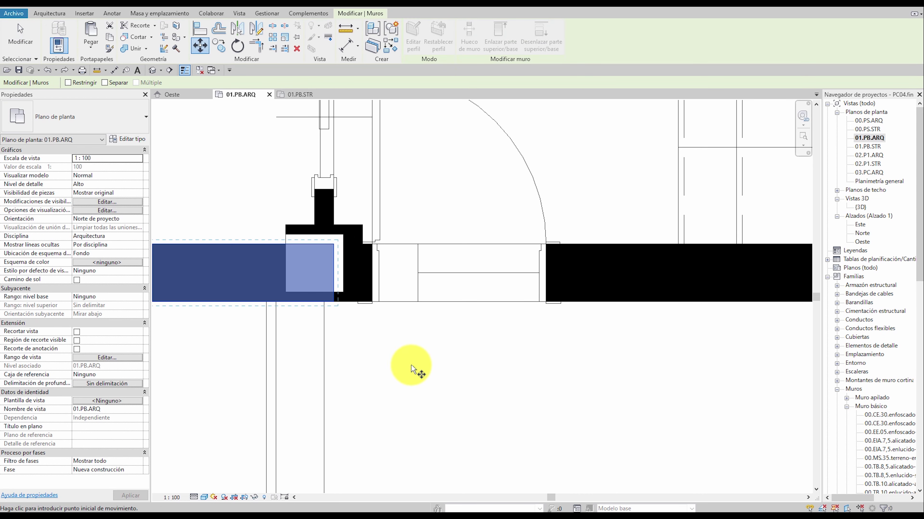
click(415, 360)
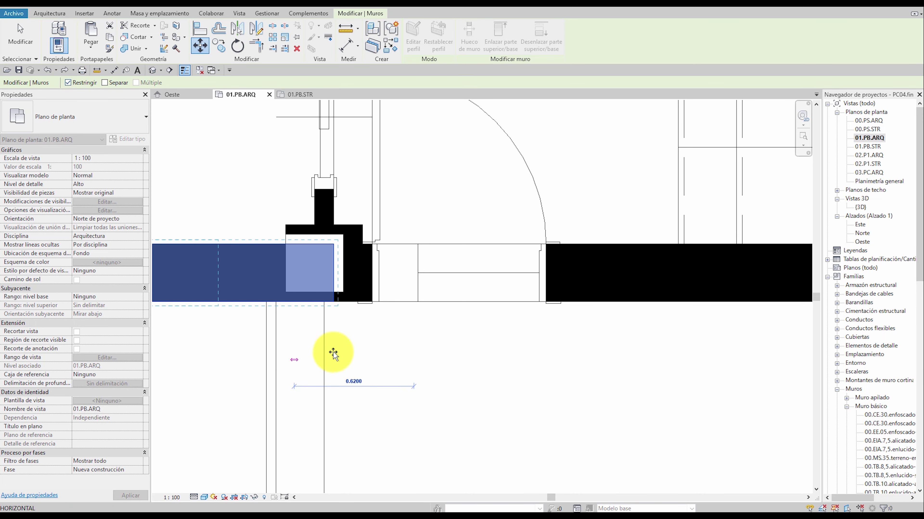
text(0.05)
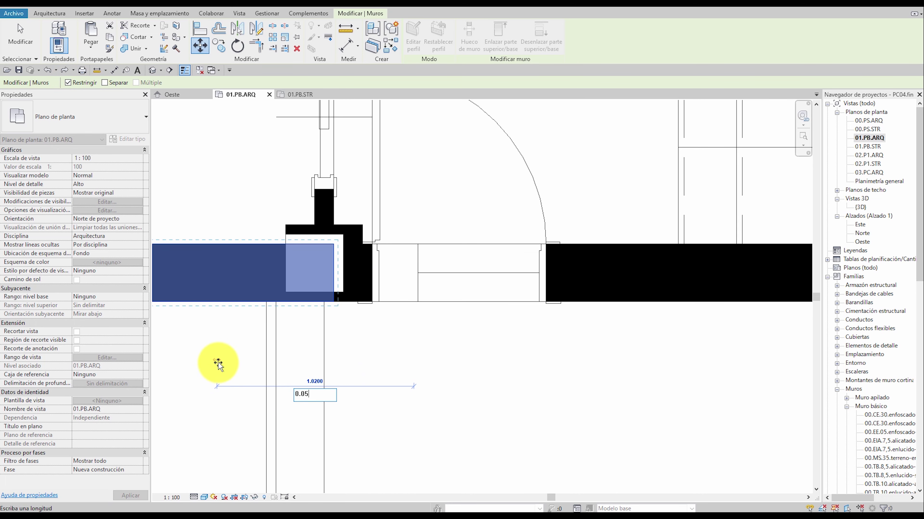
key(Return)
scroll(338, 300, down, 2)
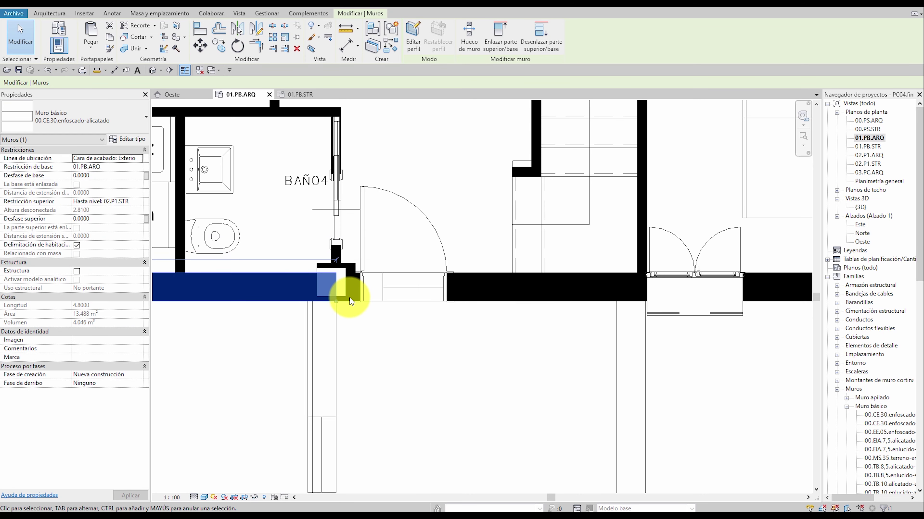
scroll(320, 321, down, 3)
scroll(352, 287, up, 3)
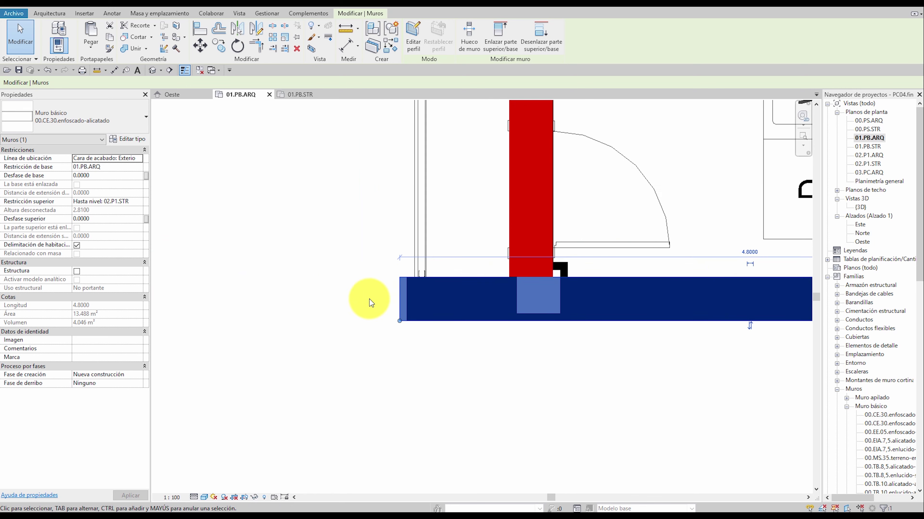
scroll(370, 299, up, 2)
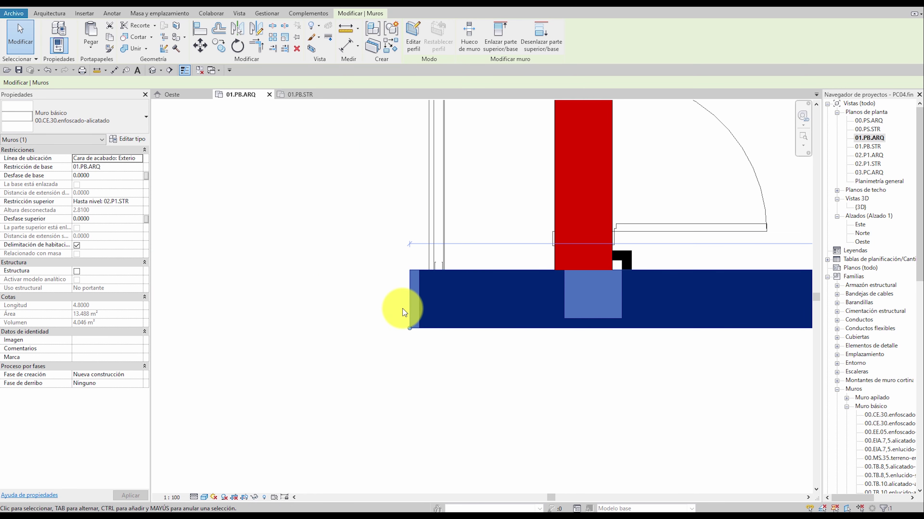
Start room separation lines (RS), then cancel without drawing.
key(r)
key(s)
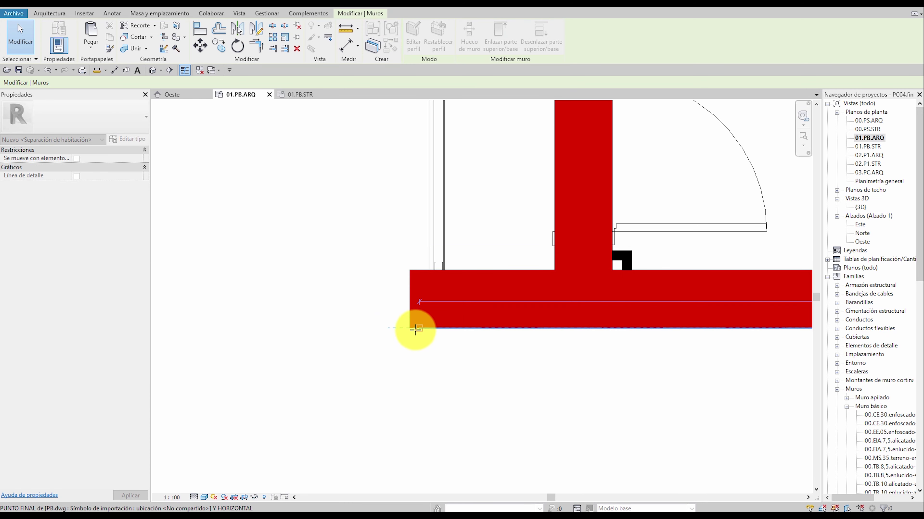
key(Escape)
key(Escape)
scroll(376, 266, down, 5)
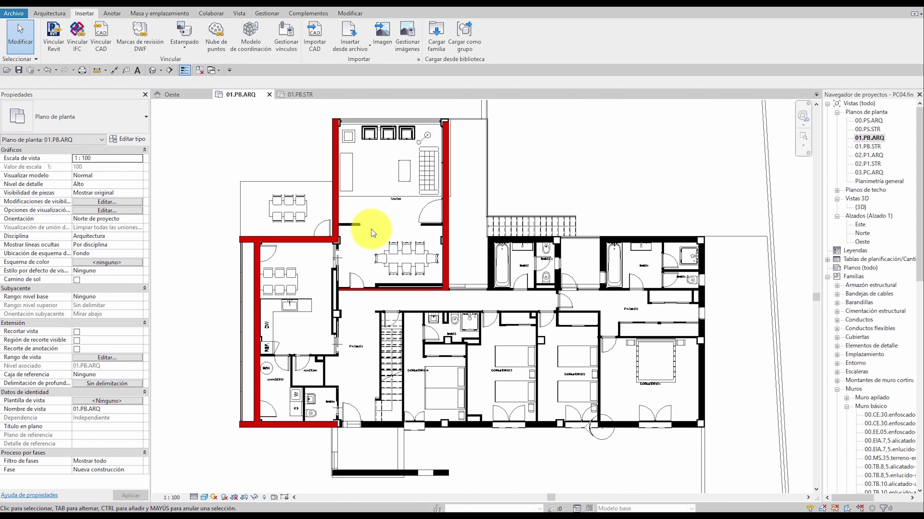
Draw Sección 1 across the kitchen and laundry from left of the plan.
click(169, 71)
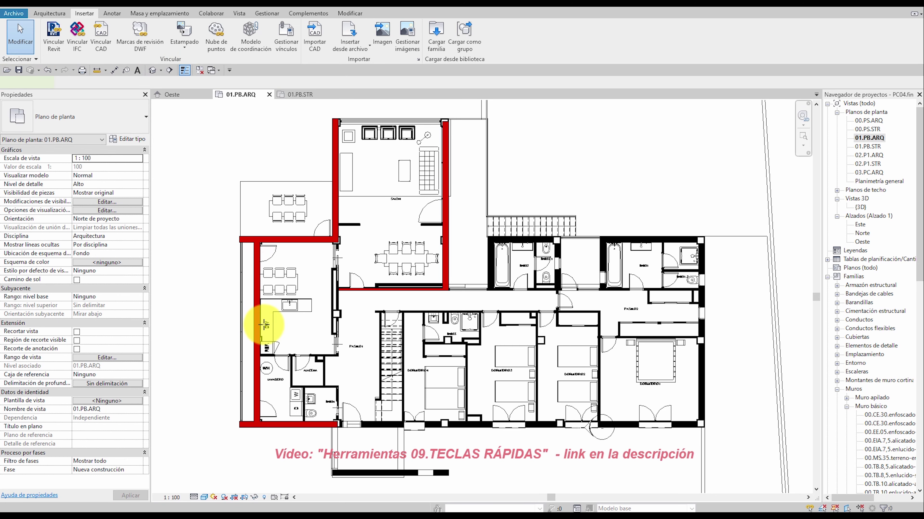
click(181, 383)
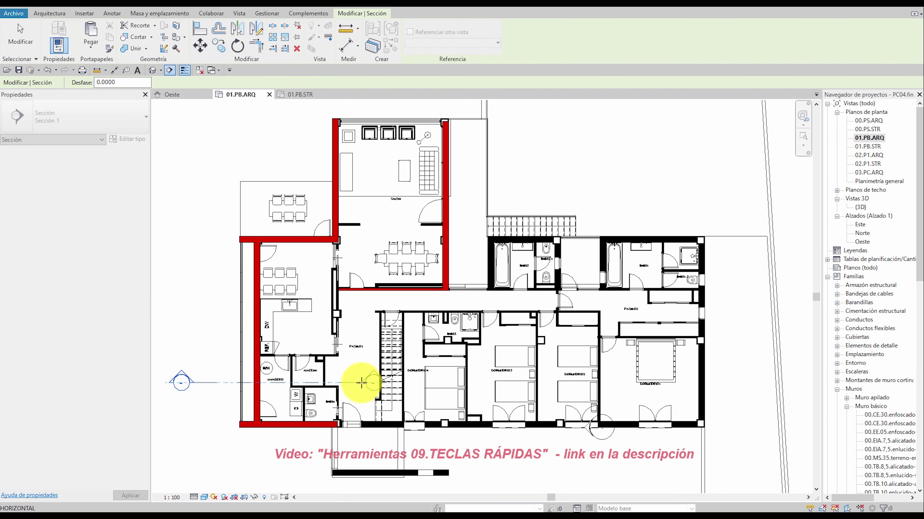
click(361, 383)
key(Escape)
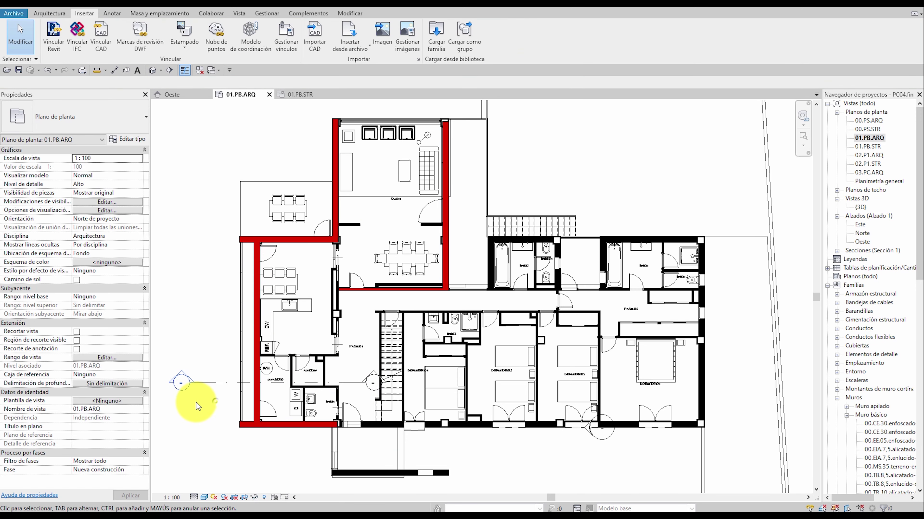
click(199, 383)
scroll(199, 382, down, 2)
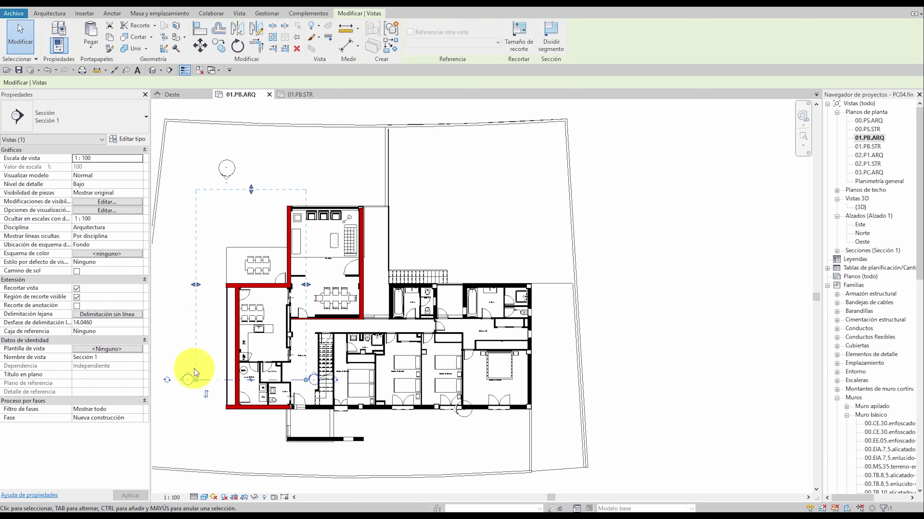
scroll(194, 369, up, 2)
key(Escape)
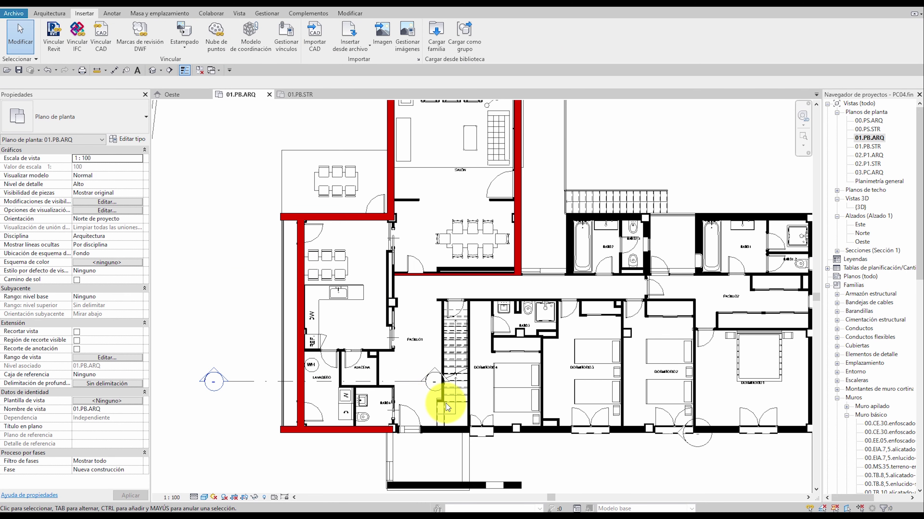
Open Sección 1 with the Shaded visual style and locate it in the Project Browser.
double_click(221, 384)
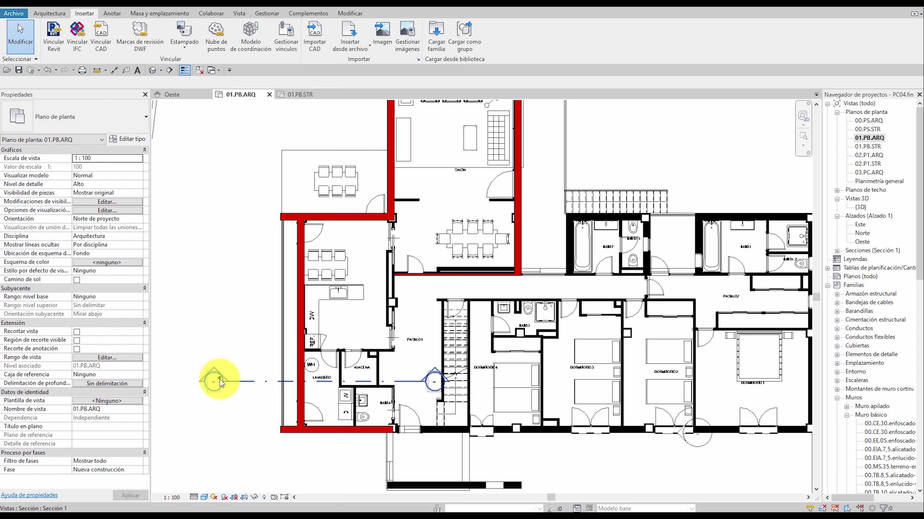
scroll(400, 293, down, 1)
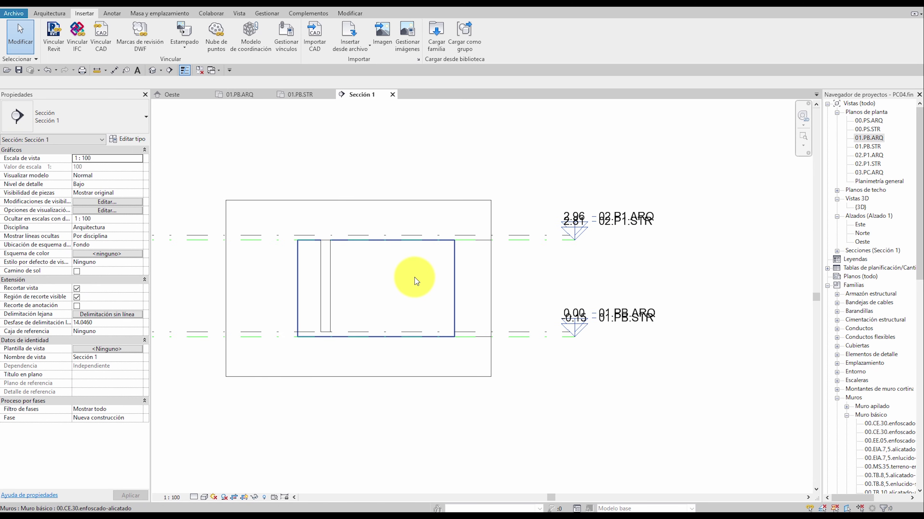
shift+scroll(525, 301, right, 3)
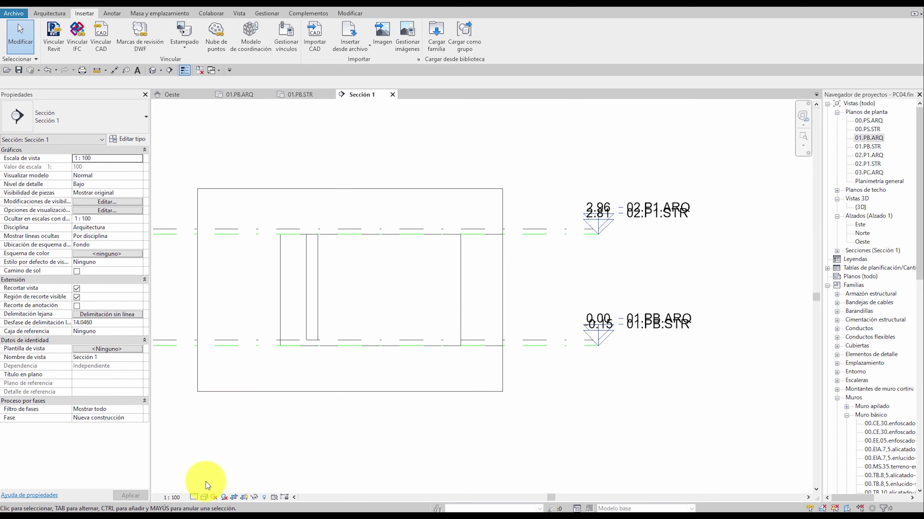
click(204, 497)
click(222, 458)
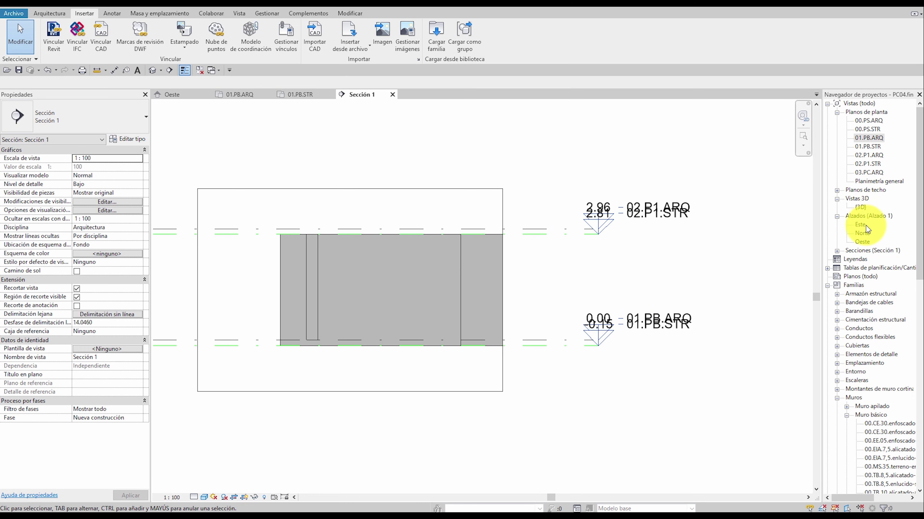
click(836, 250)
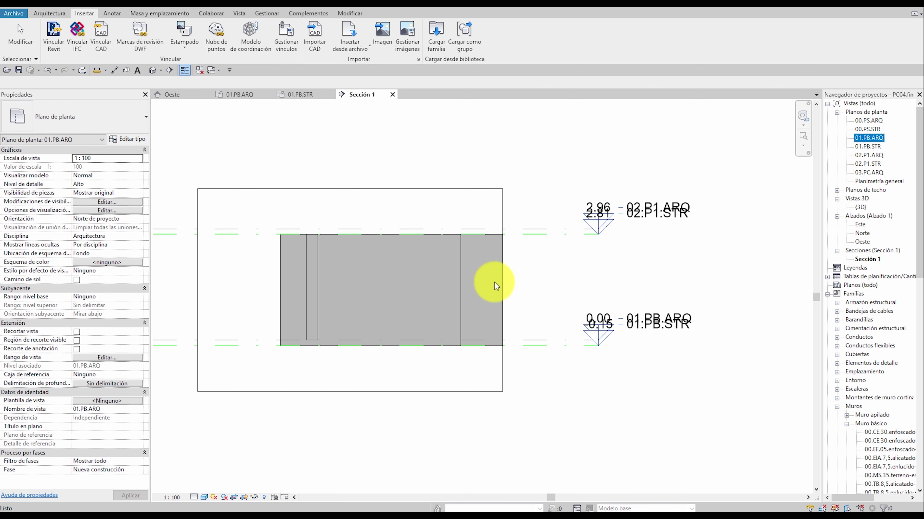
click(559, 234)
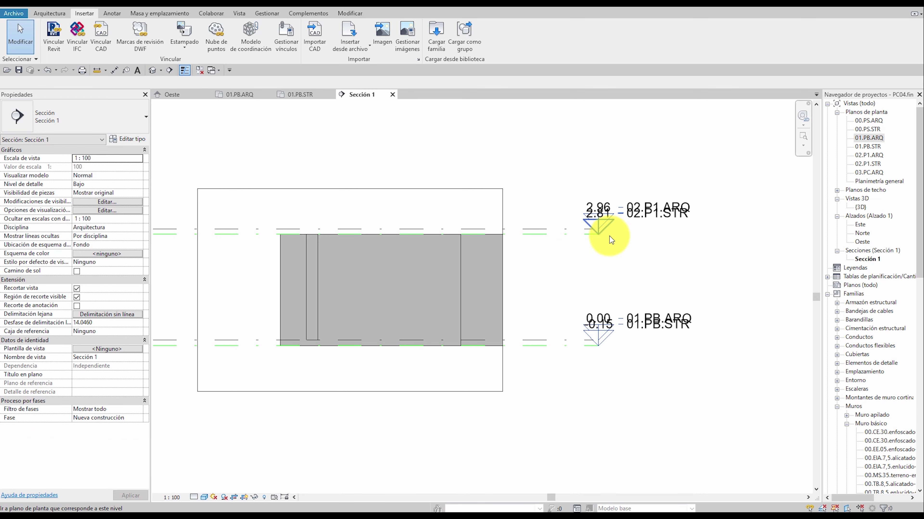
Set the narrow wall's base constraint in the section to 01.PB.STR.
scroll(531, 264, down, 2)
middle_drag(530, 265, 514, 254)
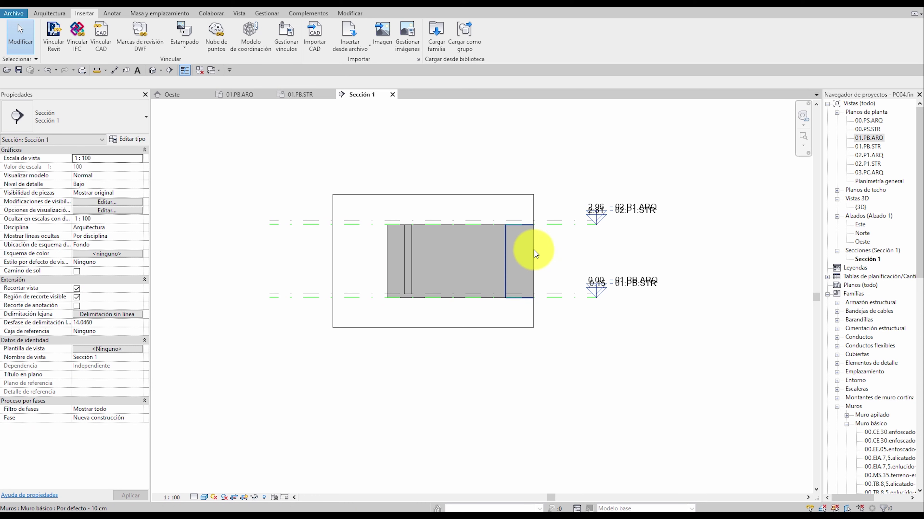
scroll(563, 248, up, 3)
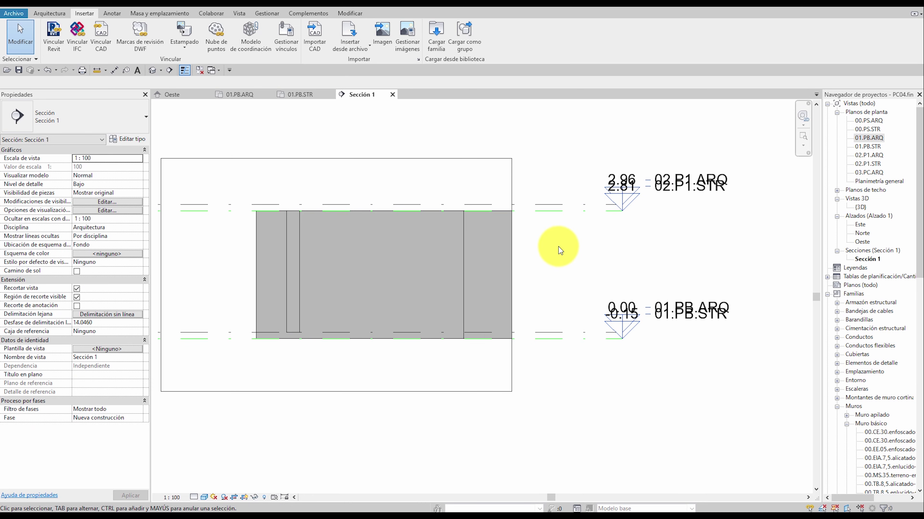
scroll(538, 249, down, 2)
scroll(477, 271, down, 1)
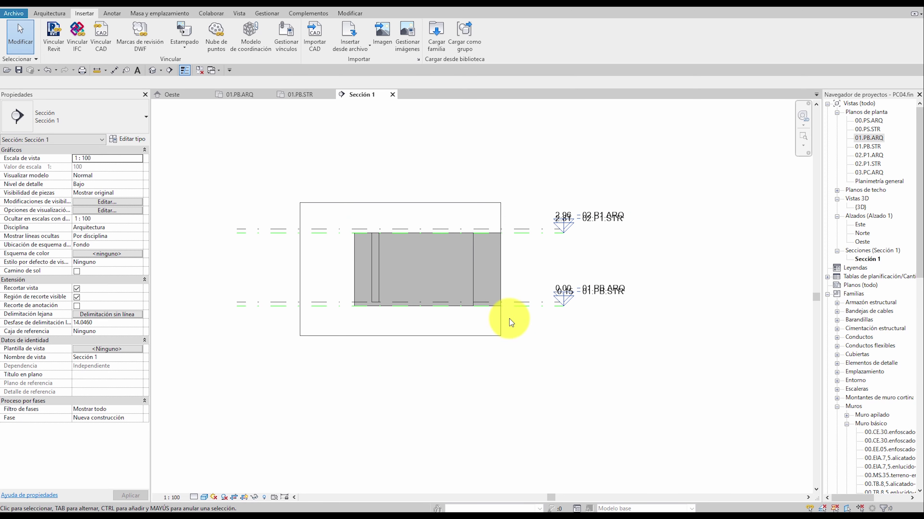
scroll(390, 294, up, 2)
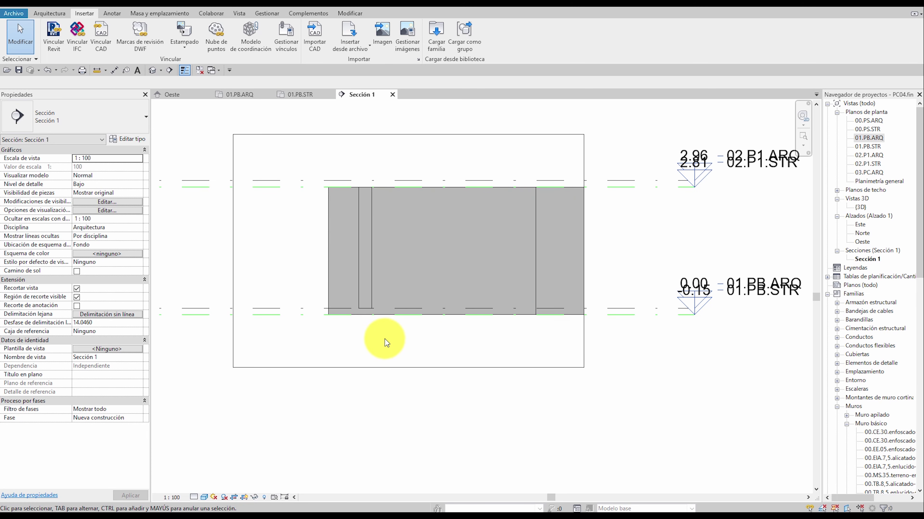
click(369, 242)
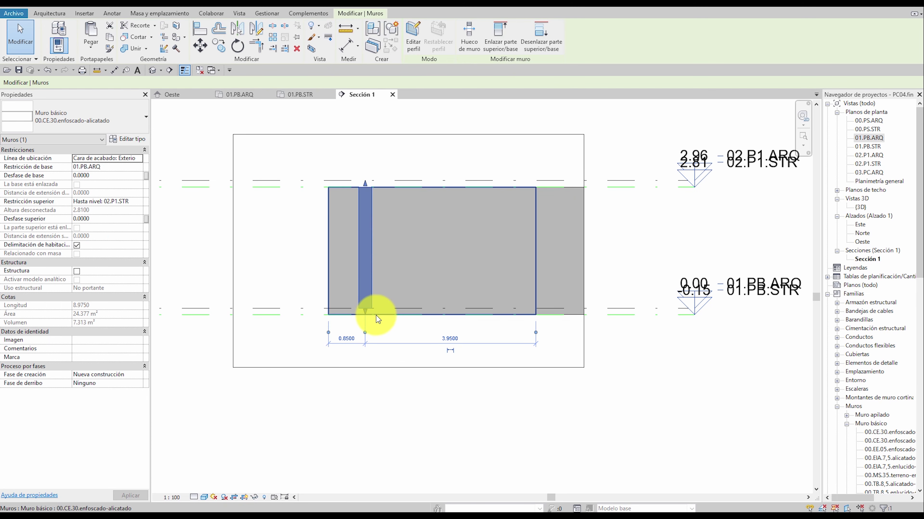
click(109, 166)
click(138, 167)
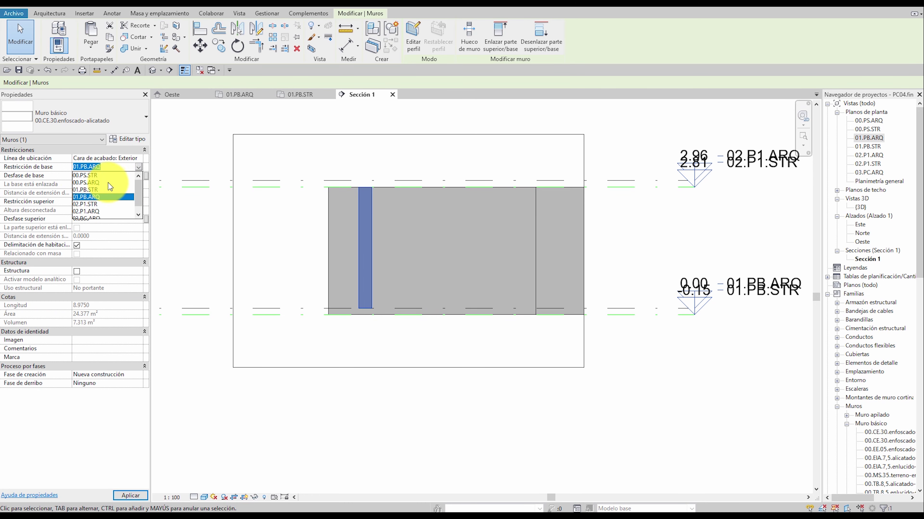
click(100, 189)
click(360, 325)
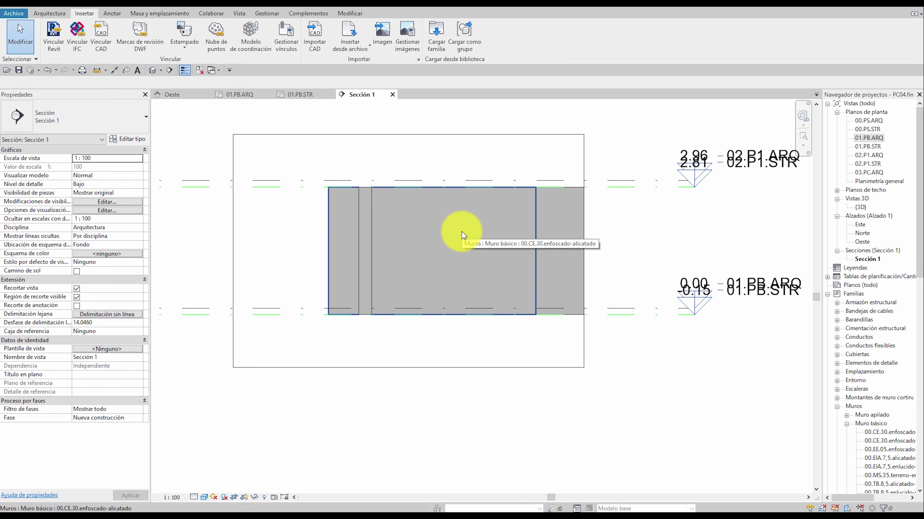
Open the default 3D view and filter the selection down to only the walls.
key(3)
key(d)
scroll(474, 298, up, 1)
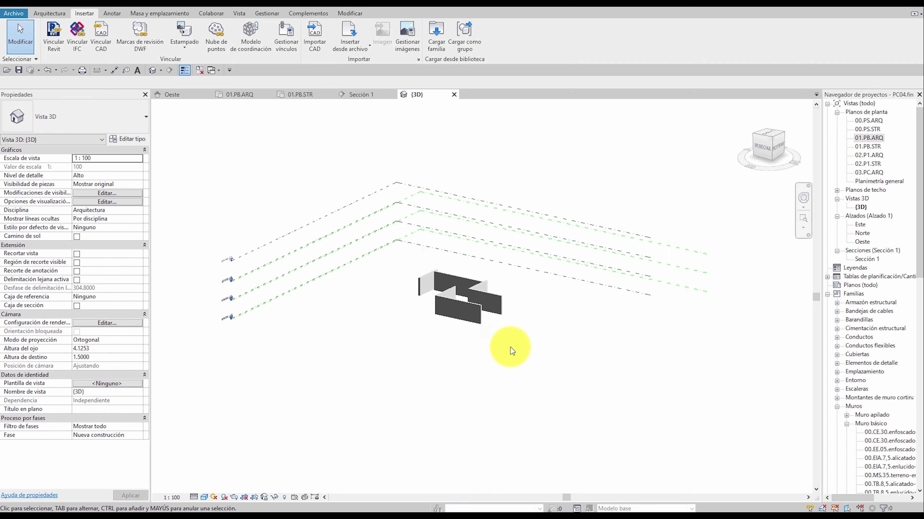
click(362, 260)
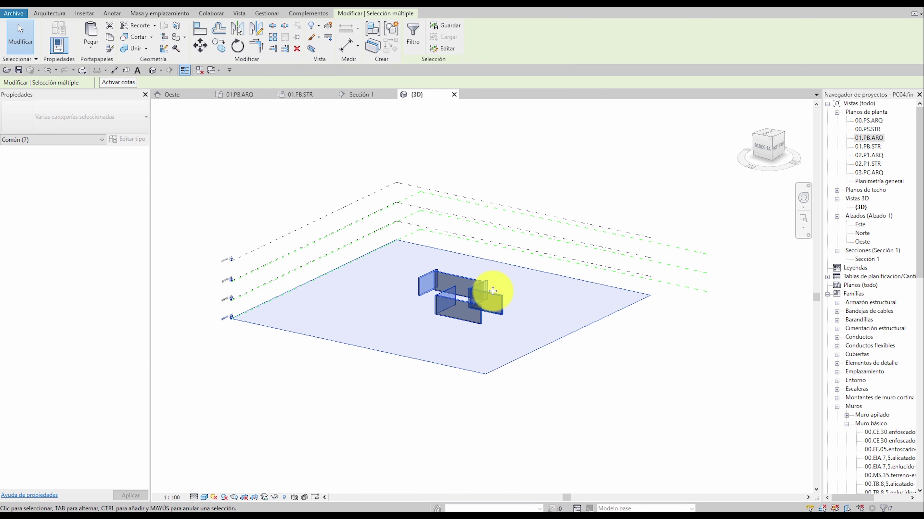
click(415, 31)
click(130, 197)
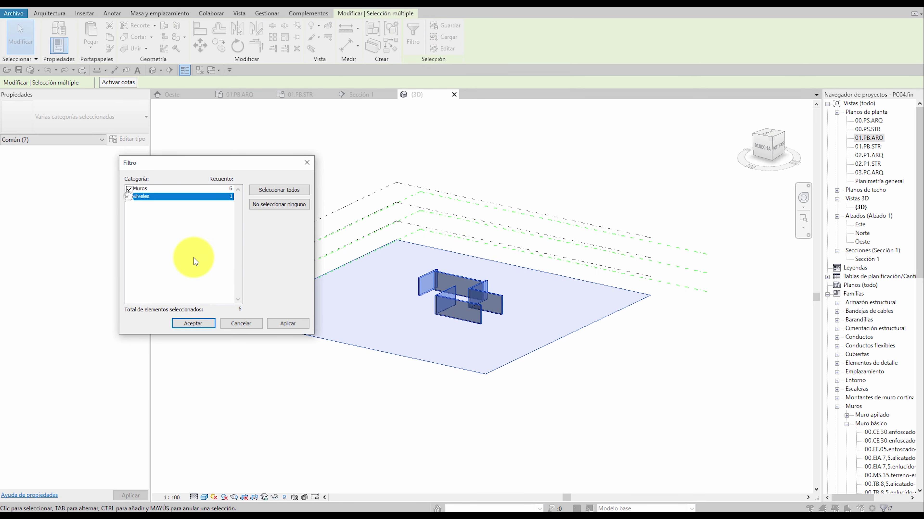
click(193, 324)
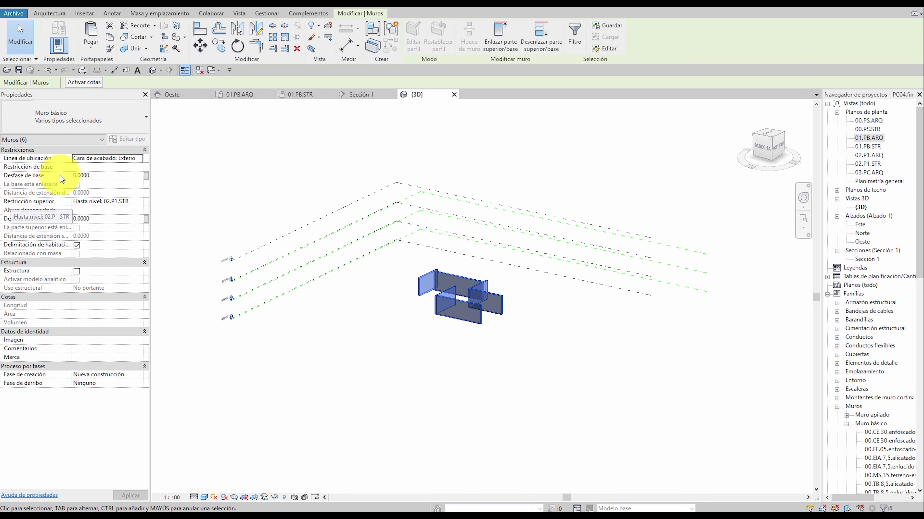
Set the six walls' base constraint to 01.PB.STR and reselect them to check.
click(110, 167)
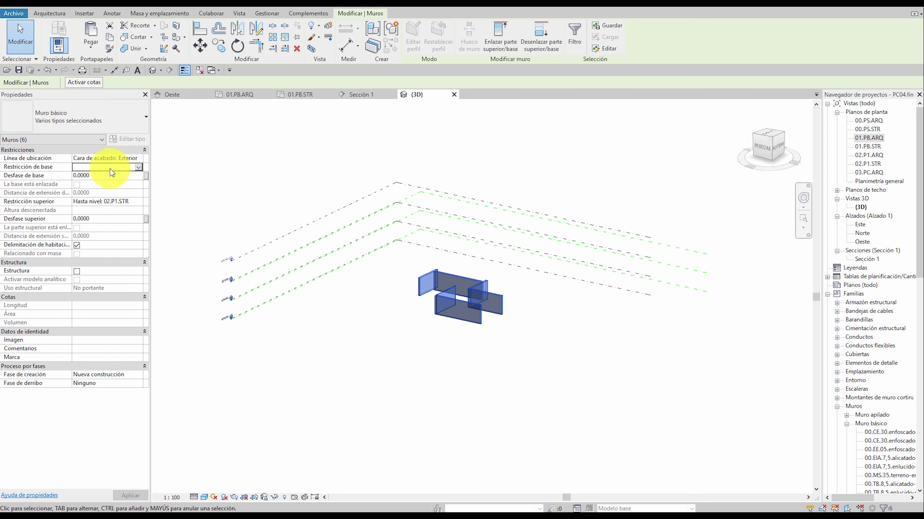
click(139, 167)
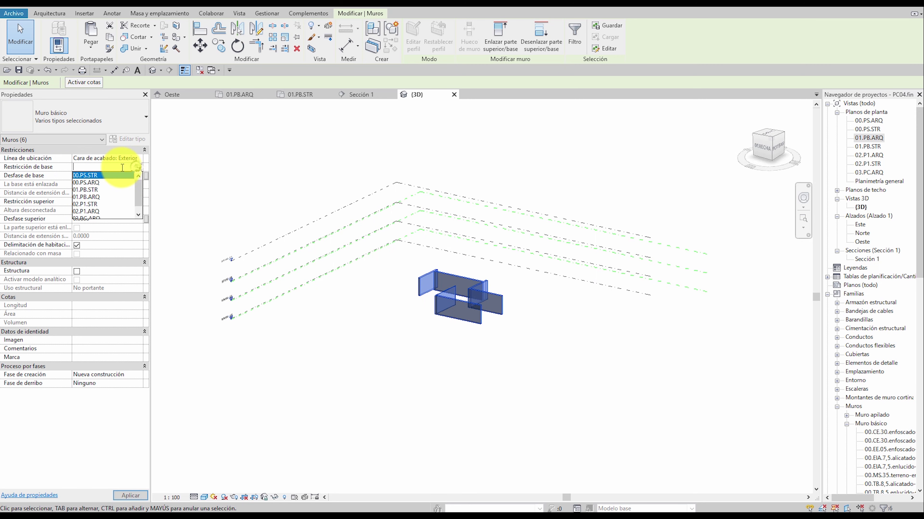
click(99, 190)
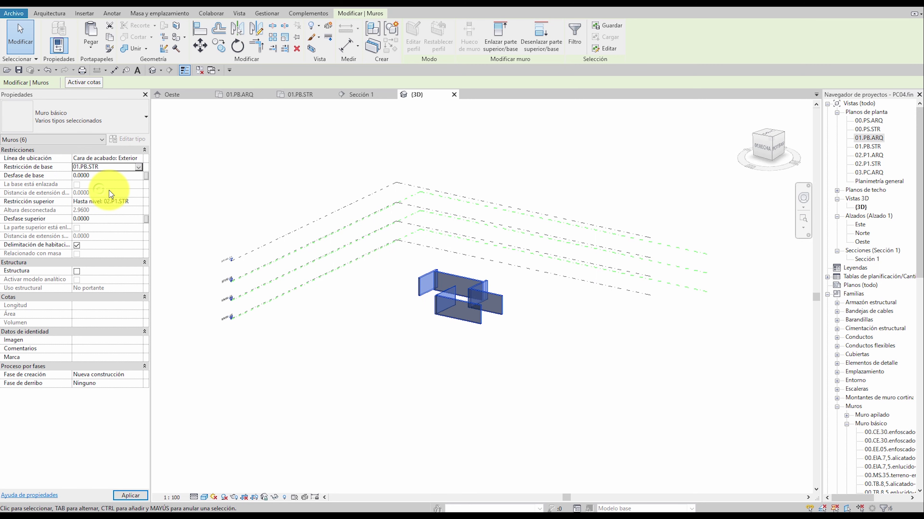
drag(542, 362, 300, 291)
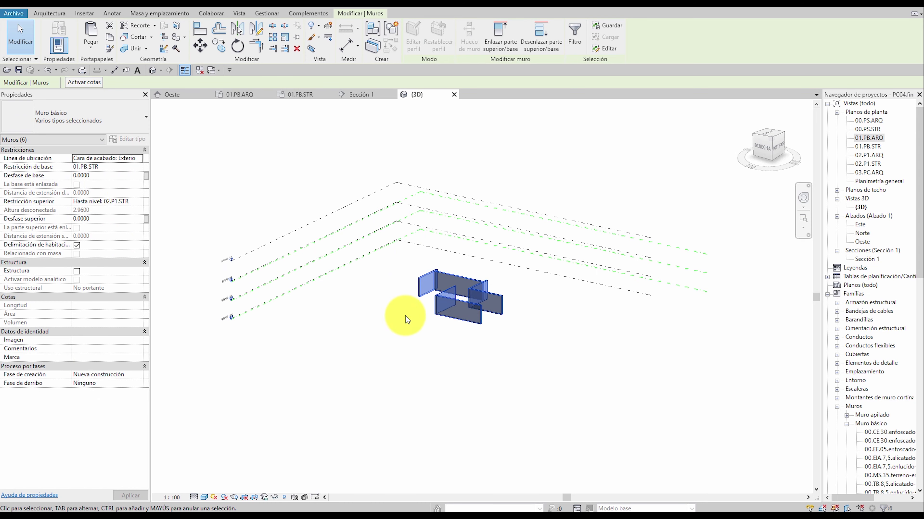
Orbit the 3D view and switch to the DERECHA side view.
click(412, 311)
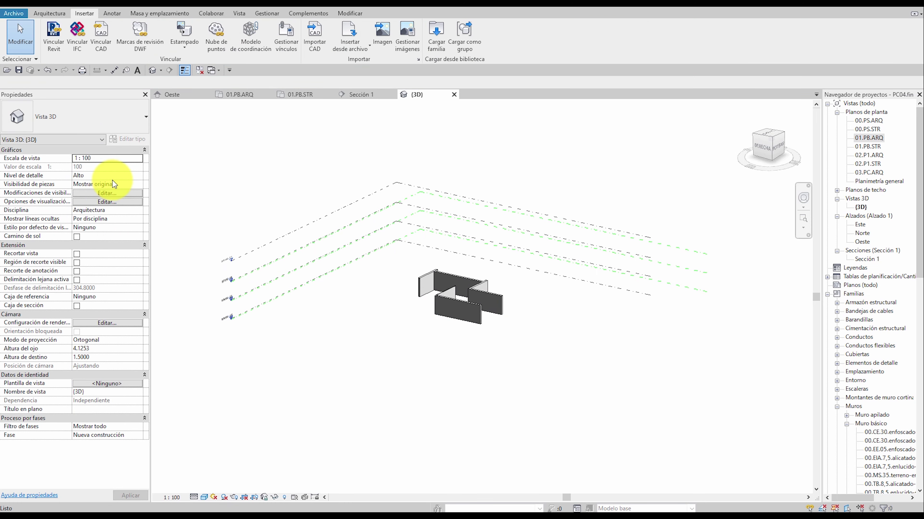
mouse_move(484, 305)
shift+middle_down()
mouse_move(541, 359)
mouse_move(530, 288)
mouse_move(481, 334)
shift+middle_up()
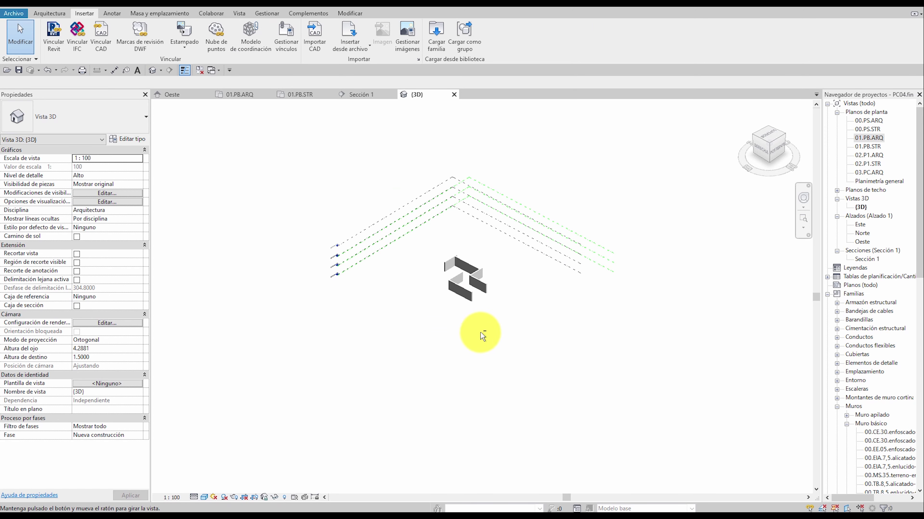
scroll(466, 291, up, 3)
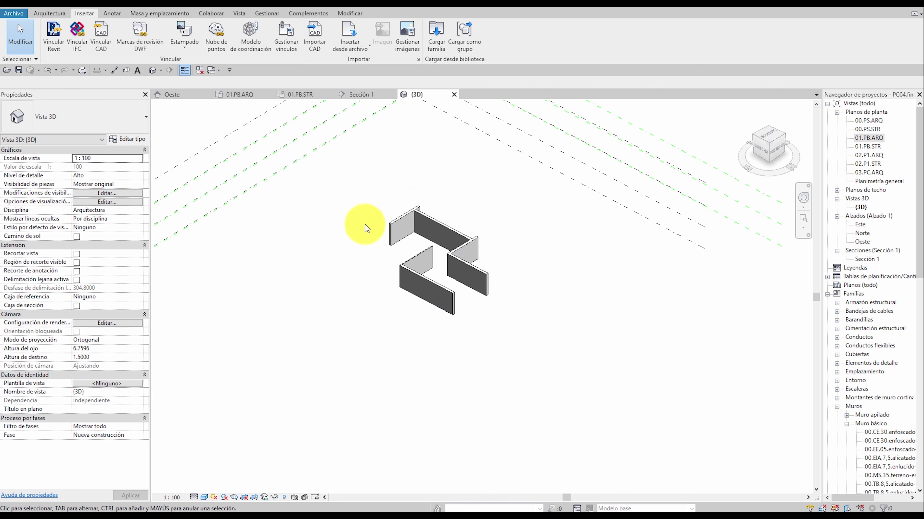
click(763, 153)
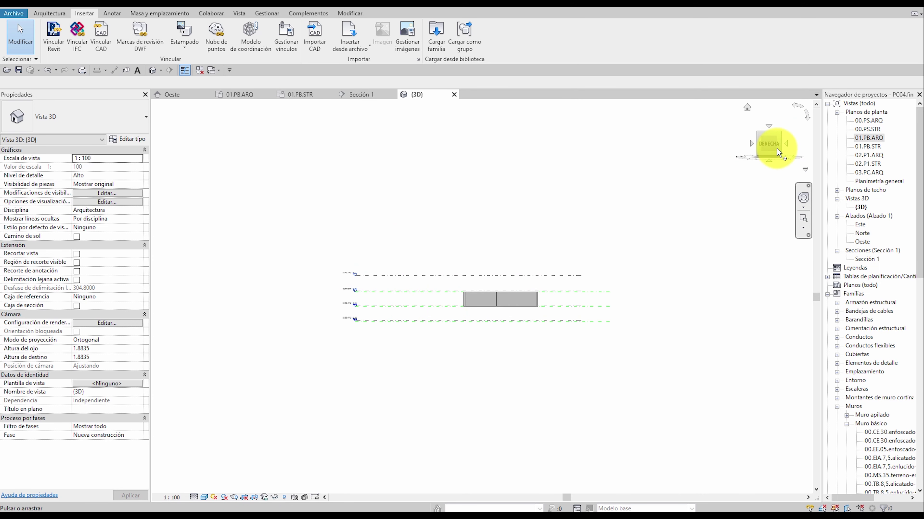
scroll(581, 293, up, 2)
scroll(567, 305, up, 3)
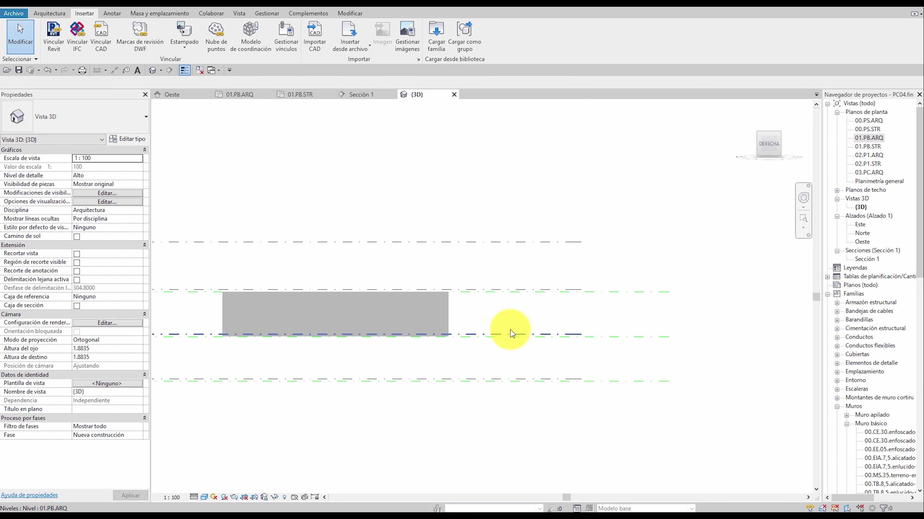
scroll(510, 334, down, 1)
Box-select the walls to compare them with the levels, then return to 01.PB.ARQ.
drag(521, 313, 229, 304)
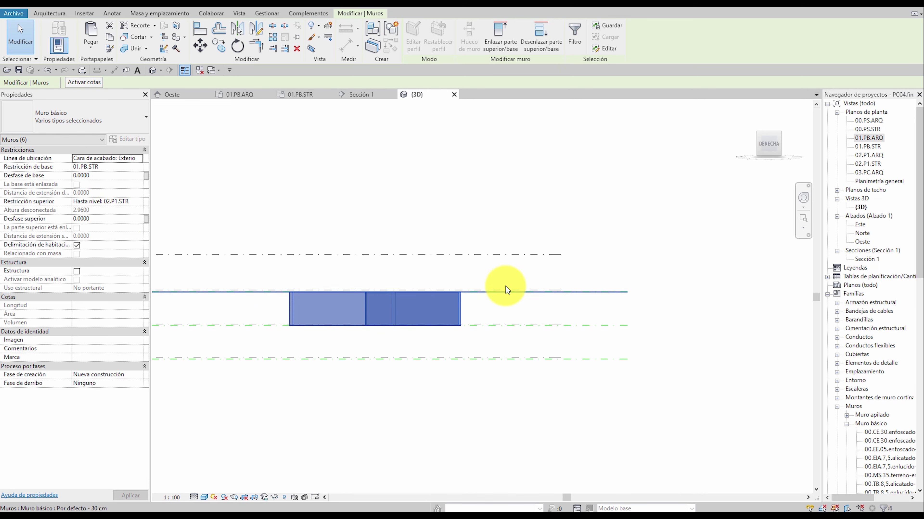
drag(517, 273, 206, 273)
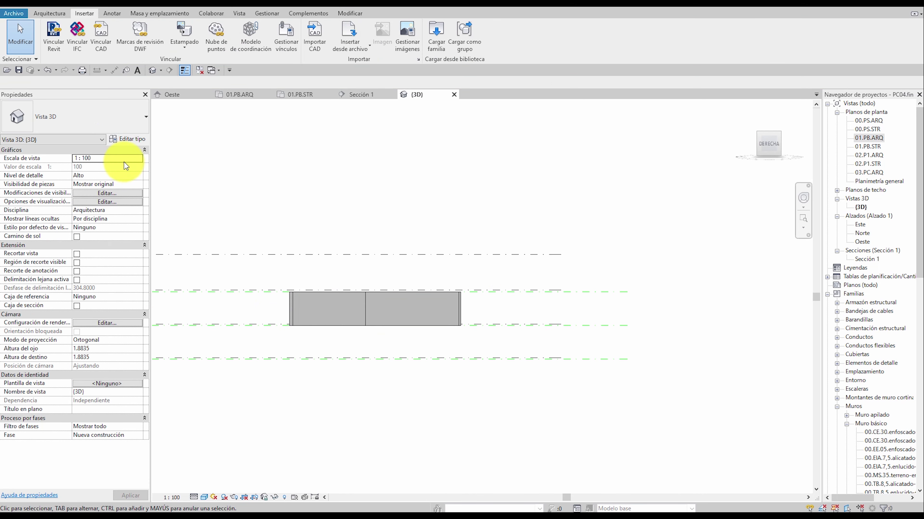
drag(509, 343, 245, 342)
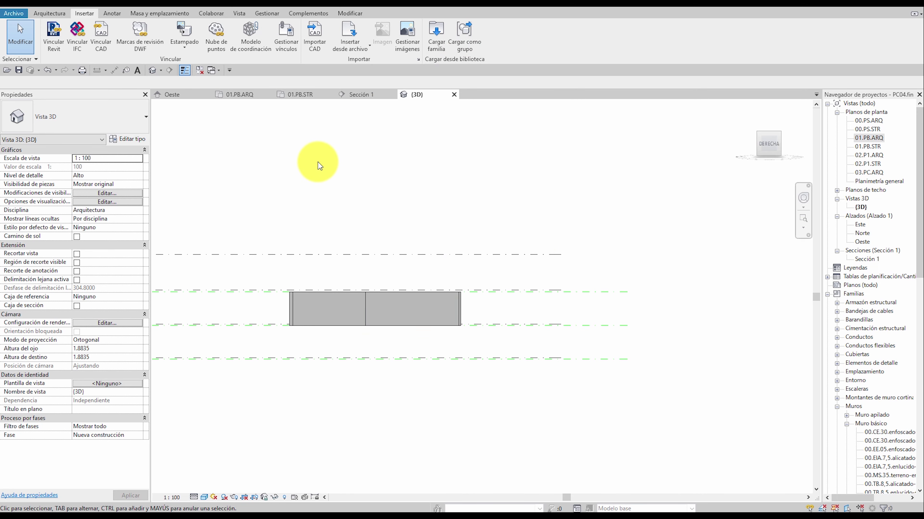
key(ctrl+Tab)
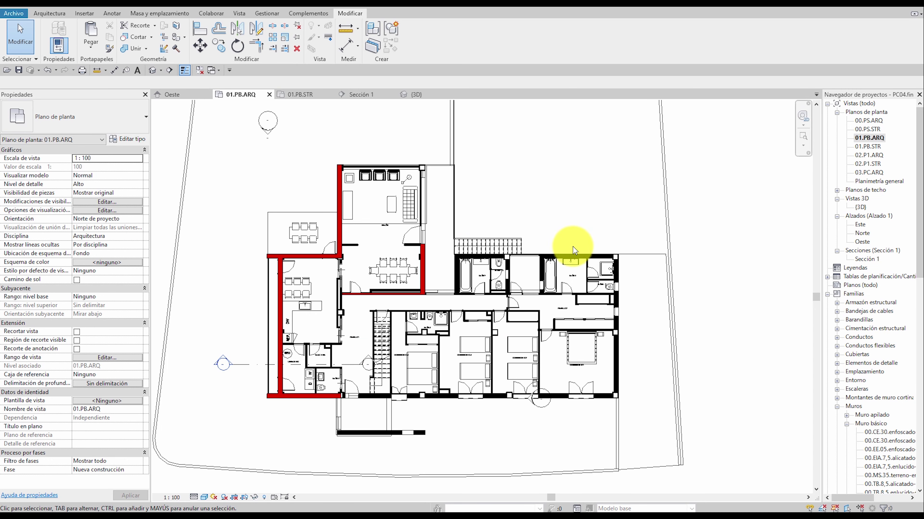
Zoom out, briefly start and cancel the Wall tool, then open 00.PS.ARQ.
scroll(430, 338, down, 1)
scroll(430, 338, down, 1)
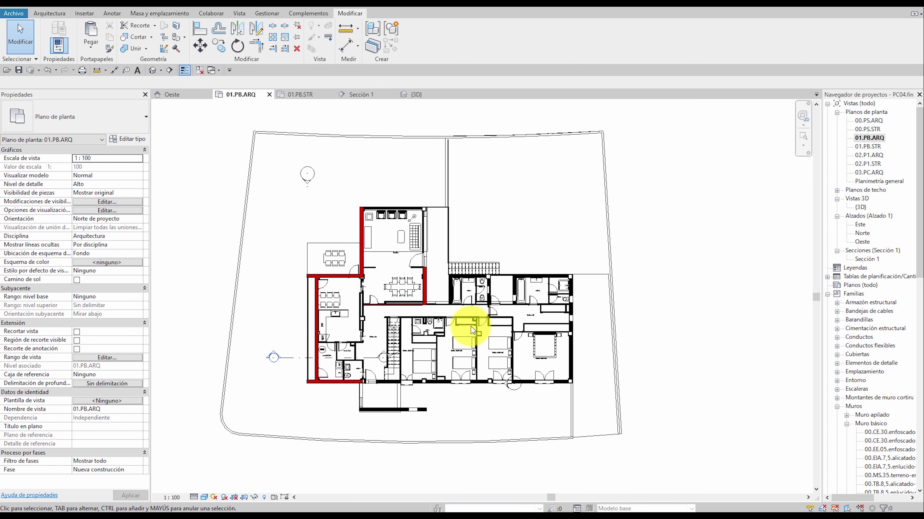
key(w)
key(a)
click(116, 130)
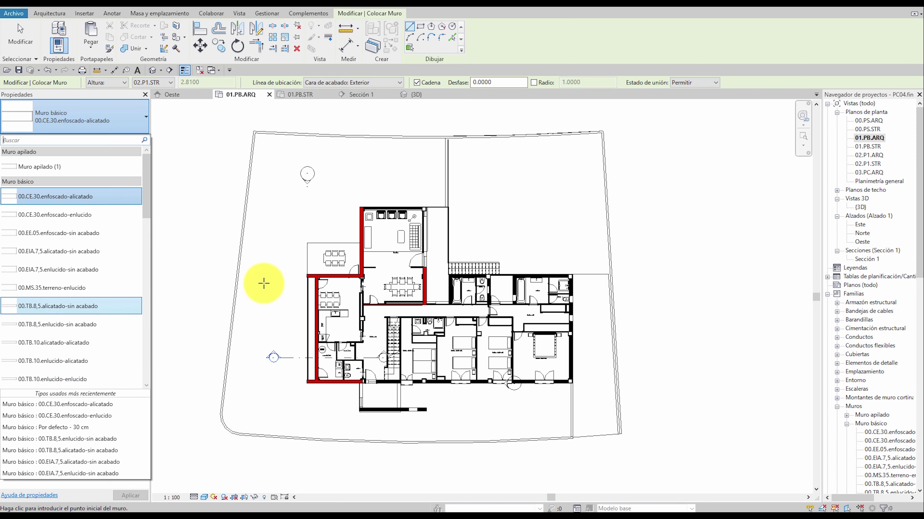
key(Escape)
key(Escape)
middle_drag(424, 227, 464, 220)
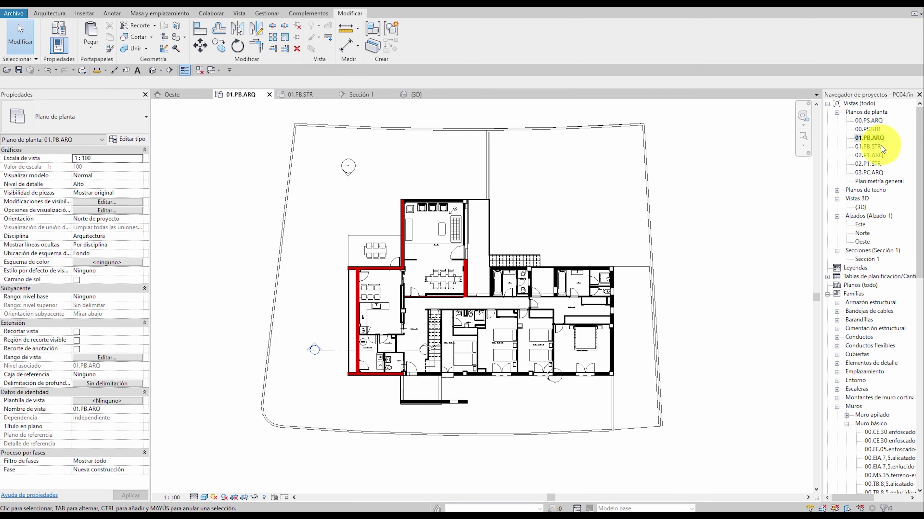
double_click(879, 120)
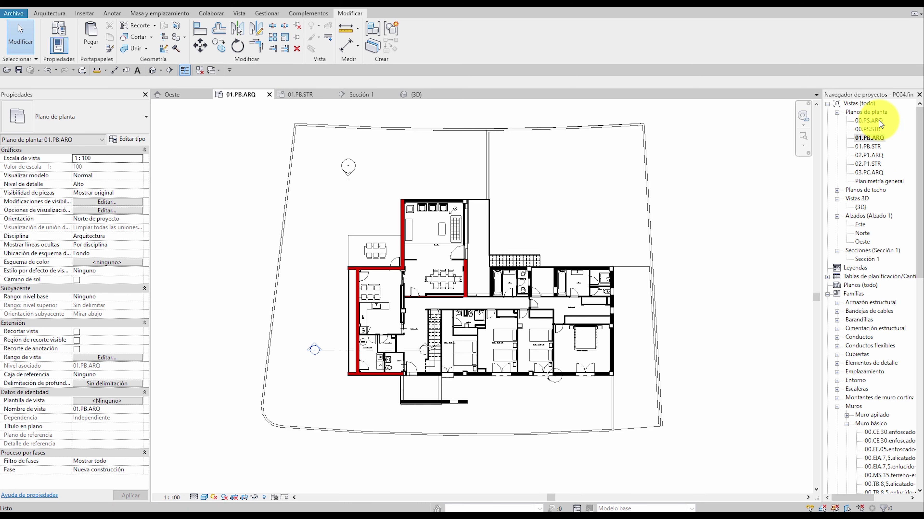
Start walls of type 00.MS.35.terreno-enlucido, based at 00.PS.STR with top at 01.PB.STR.
middle_drag(540, 233, 511, 255)
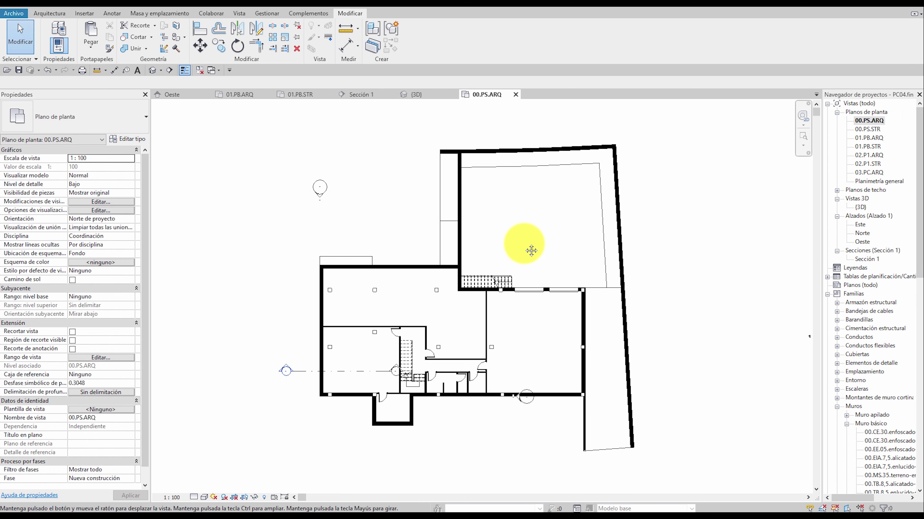
key(w)
key(a)
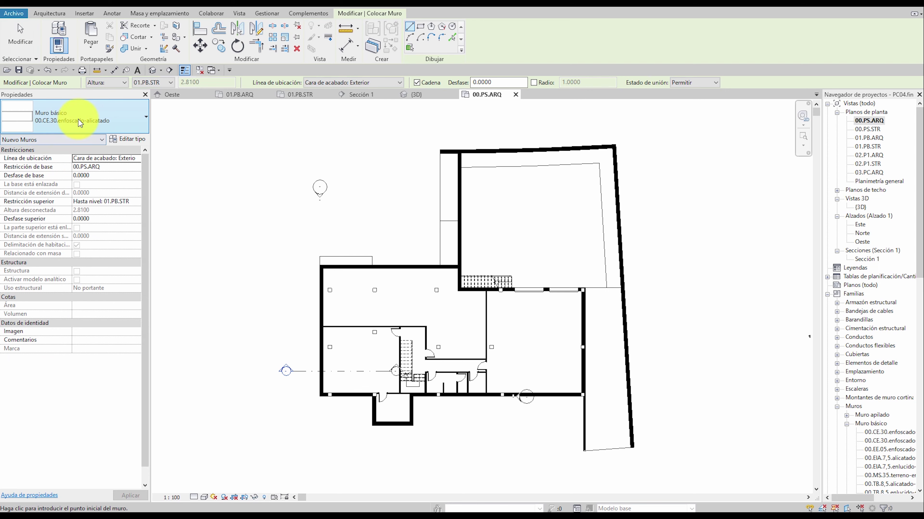
click(78, 119)
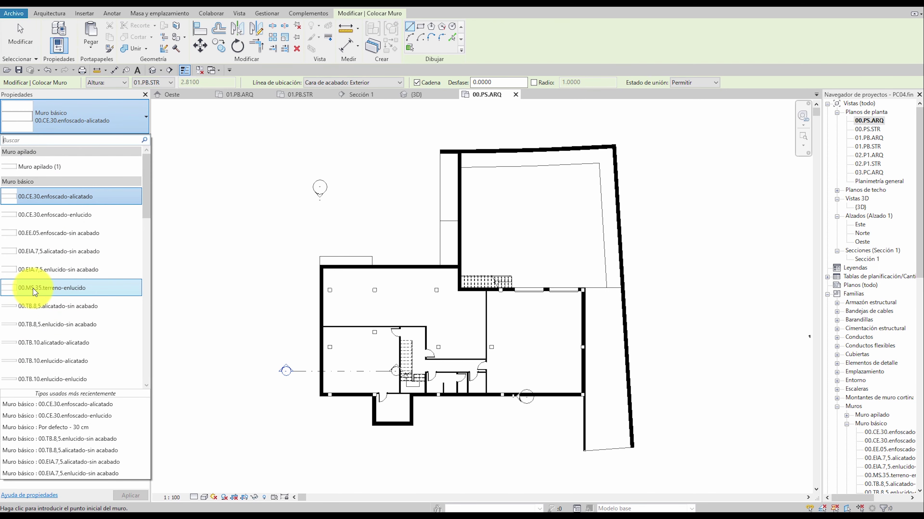
click(58, 289)
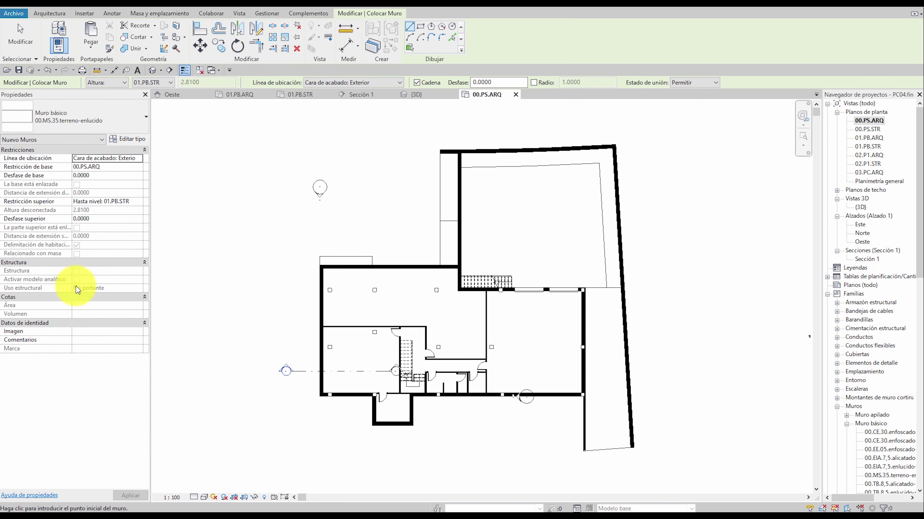
click(116, 166)
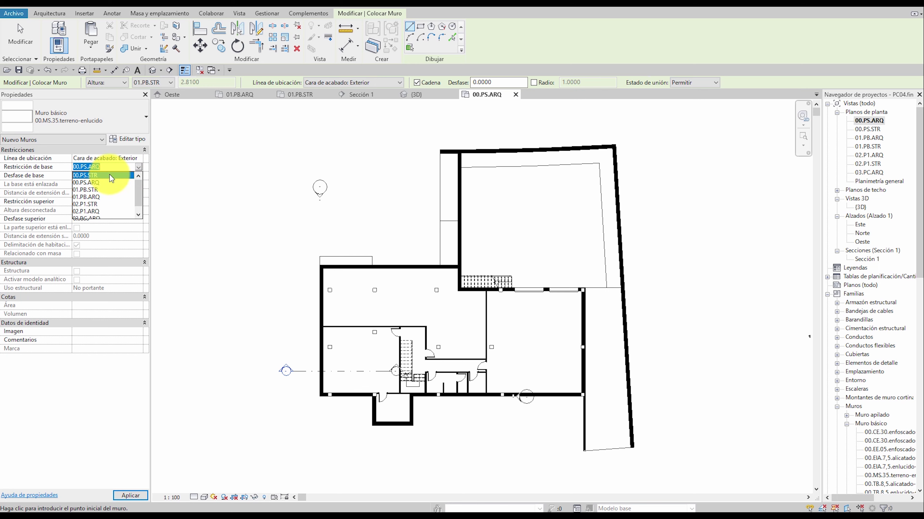
click(111, 176)
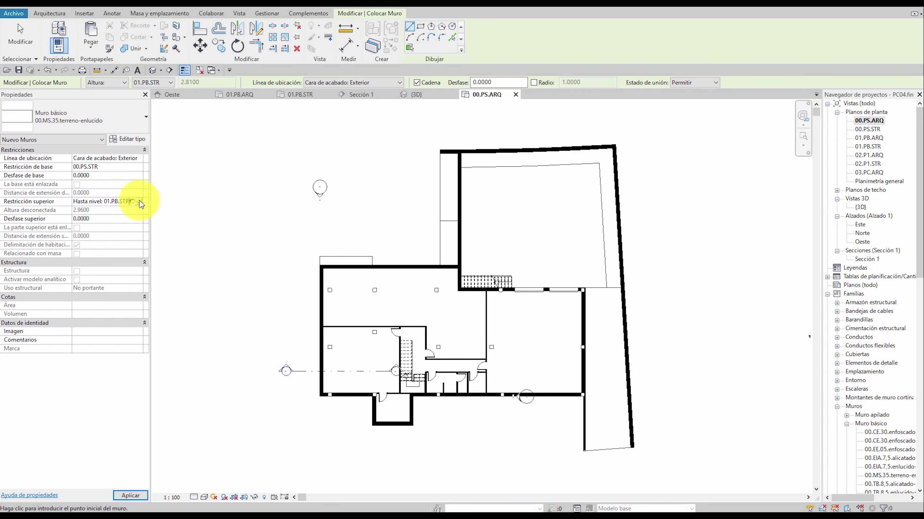
click(139, 202)
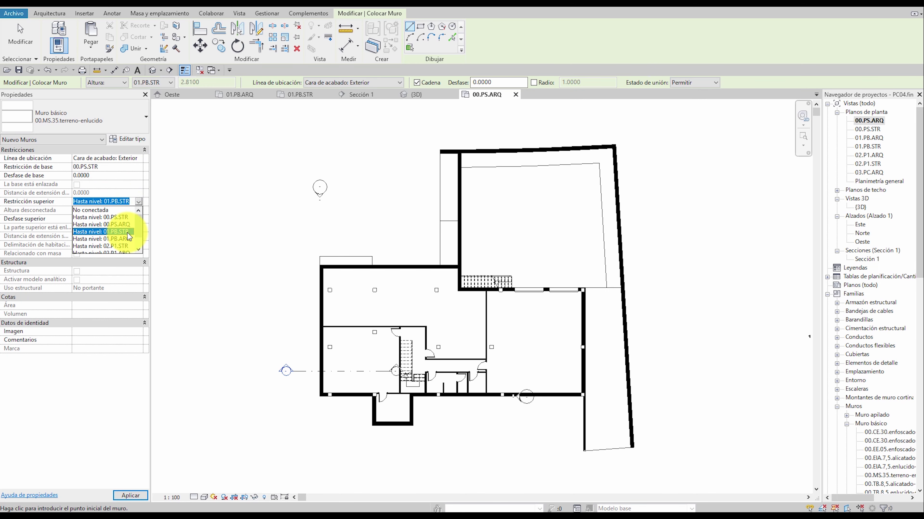
click(349, 82)
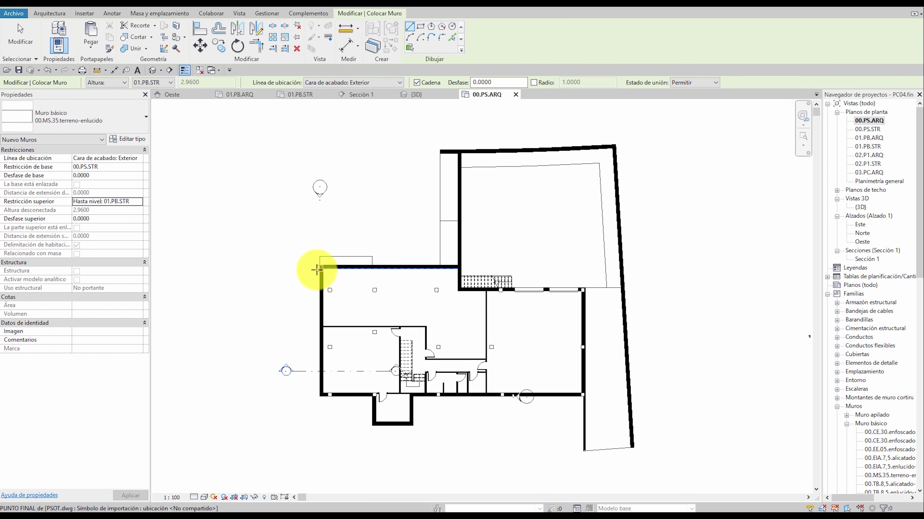
Draw one wall along the plan's top edge, exit wall placement, and zoom out to the full plan.
scroll(317, 270, up, 3)
click(324, 260)
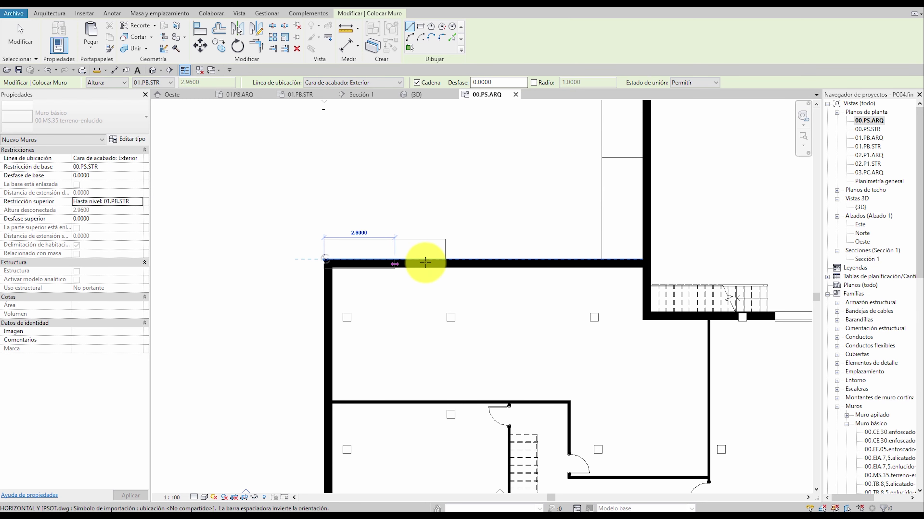
click(641, 261)
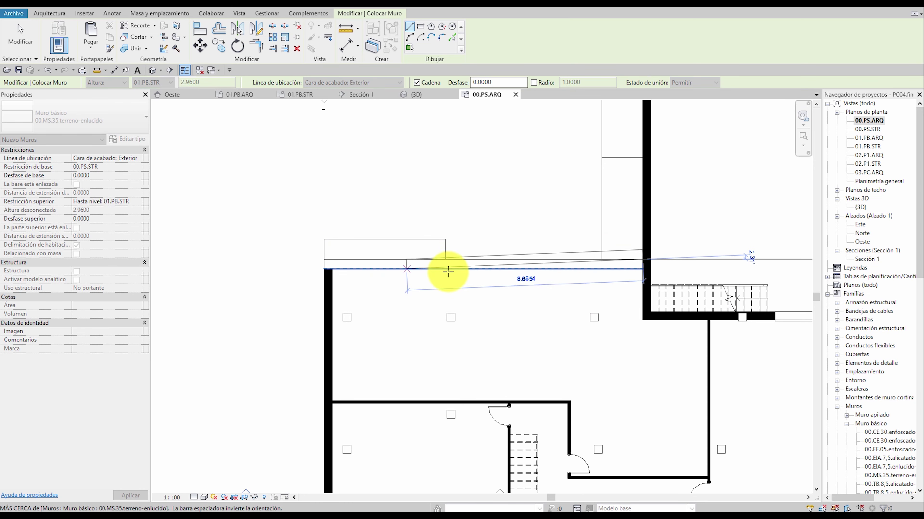
key(Escape)
key(Escape)
scroll(444, 280, down, 3)
scroll(444, 281, down, 2)
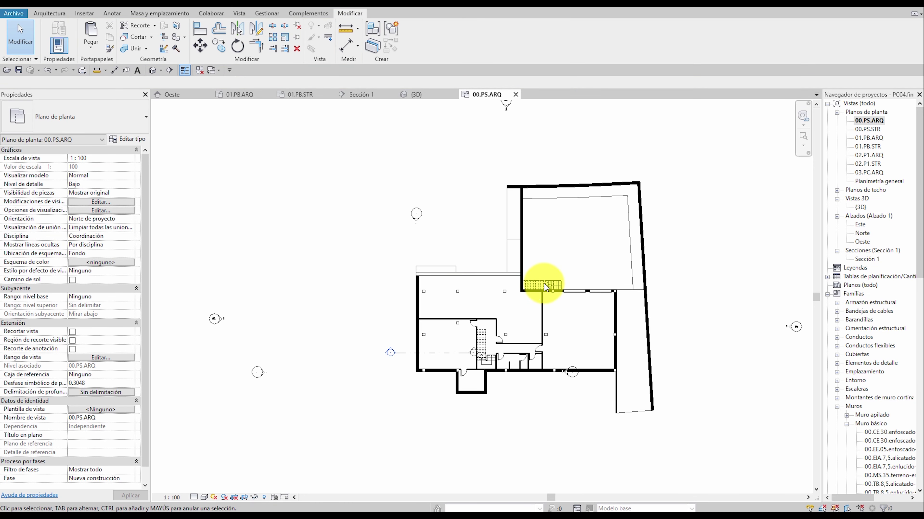
double_click(873, 139)
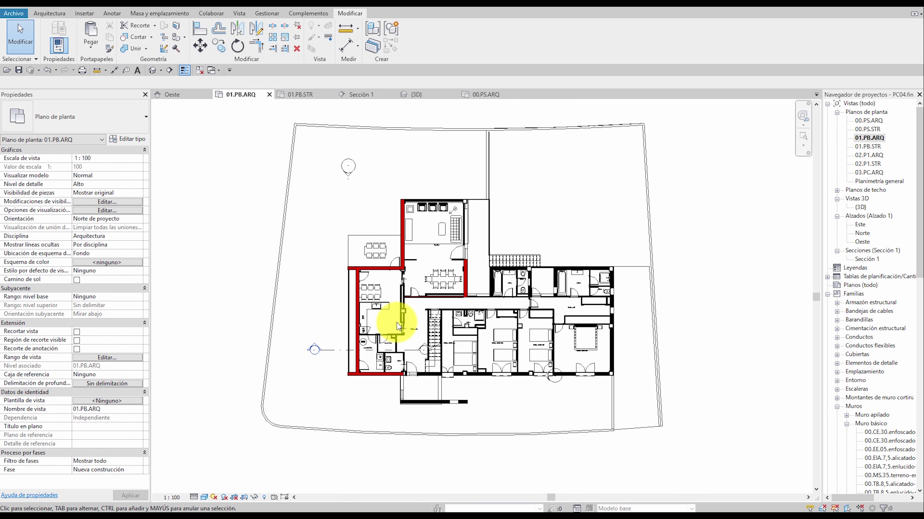
key(v)
key(g)
click(380, 227)
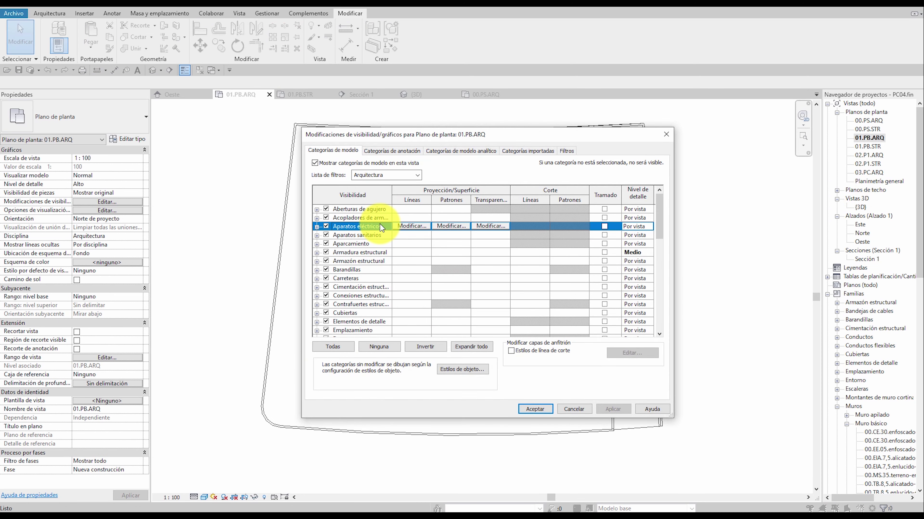
key(m)
scroll(379, 225, down, 2)
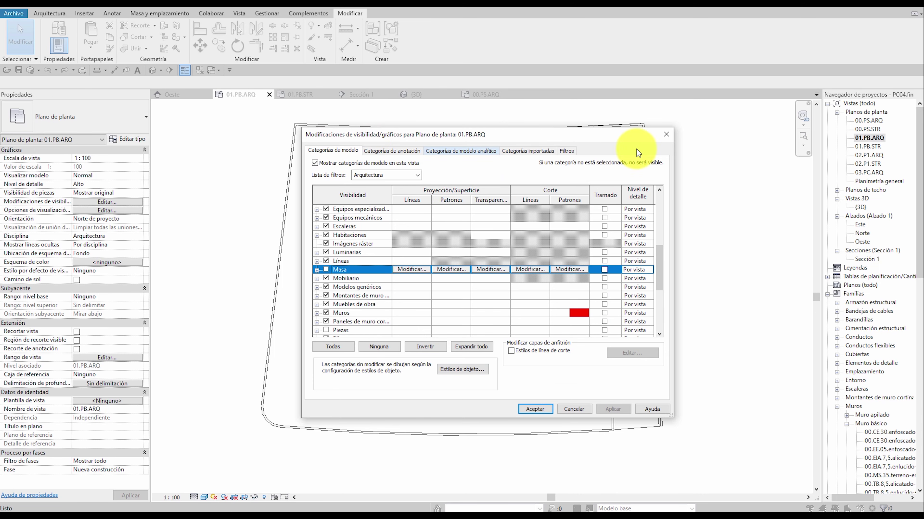
click(666, 138)
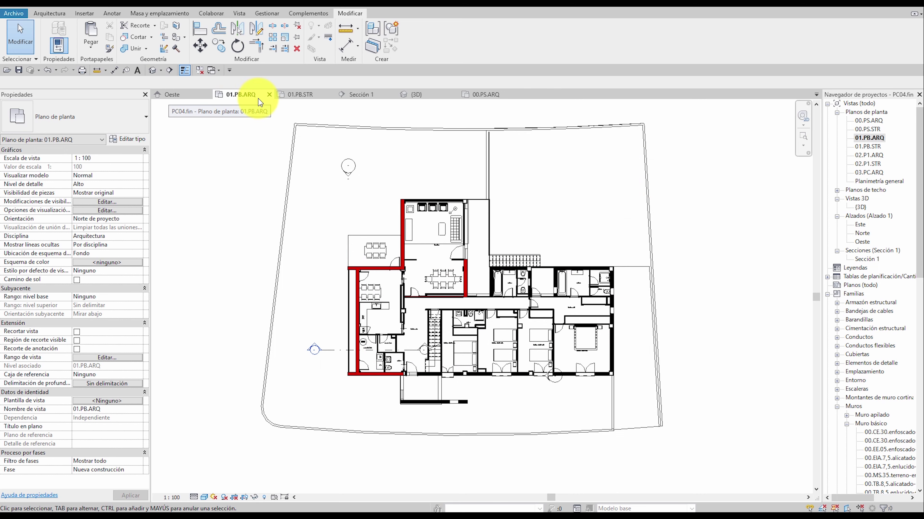
mouse_move(300, 95)
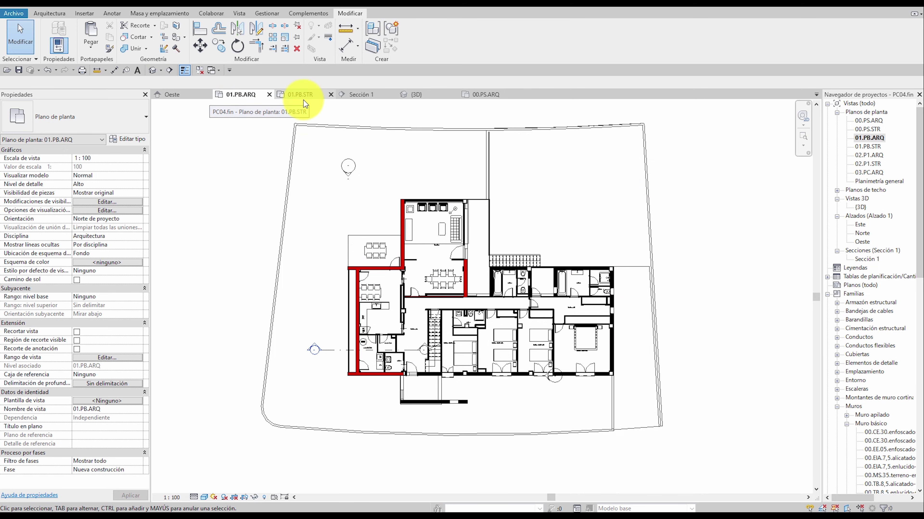
click(490, 98)
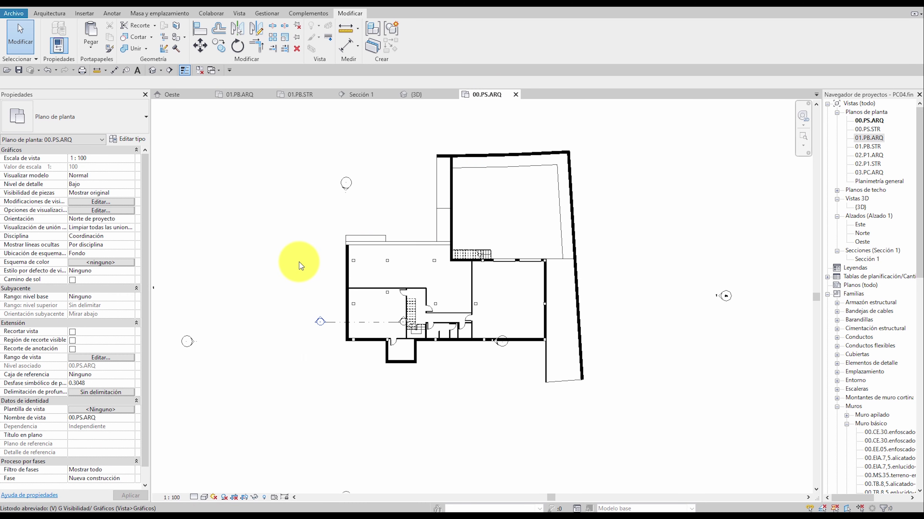
Override the Muros cut background pattern with Relleno uniforme in Rojo via Visibility/Graphics.
key(v)
key(v)
click(348, 210)
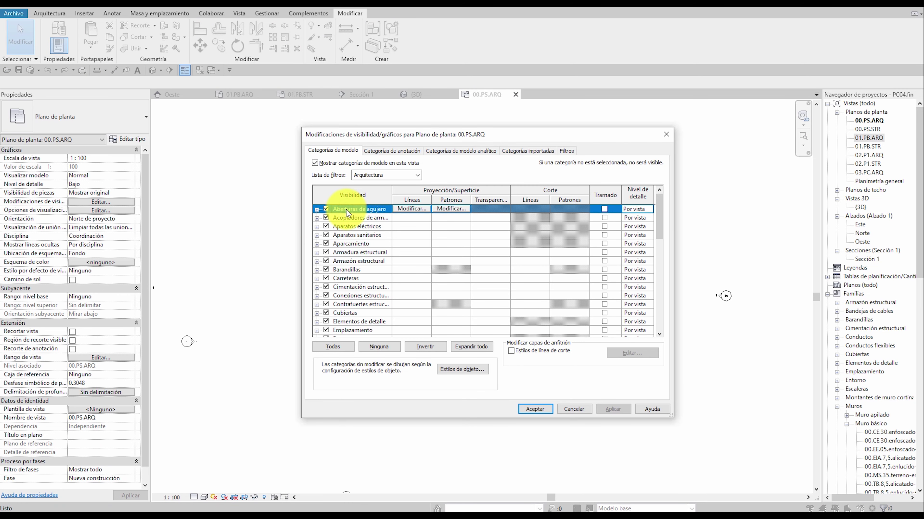
scroll(366, 231, down, 3)
scroll(366, 232, down, 2)
scroll(365, 232, down, 2)
click(364, 278)
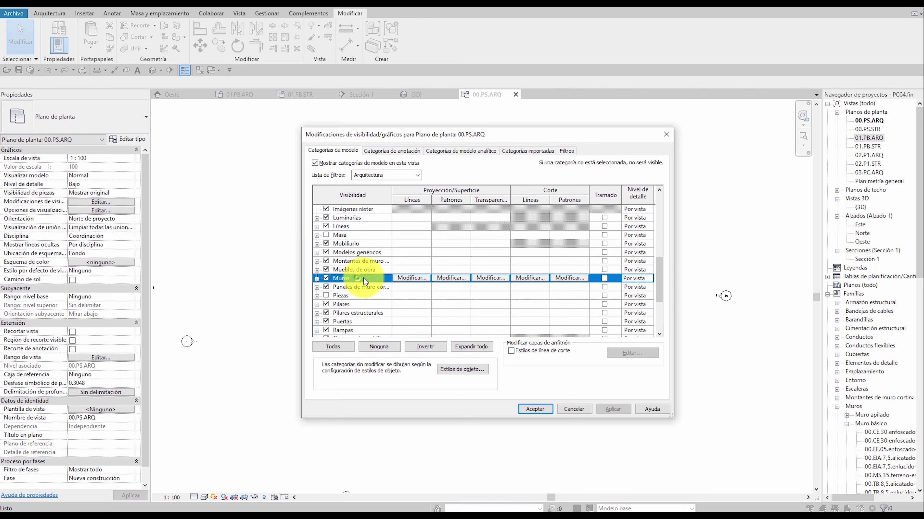
click(572, 278)
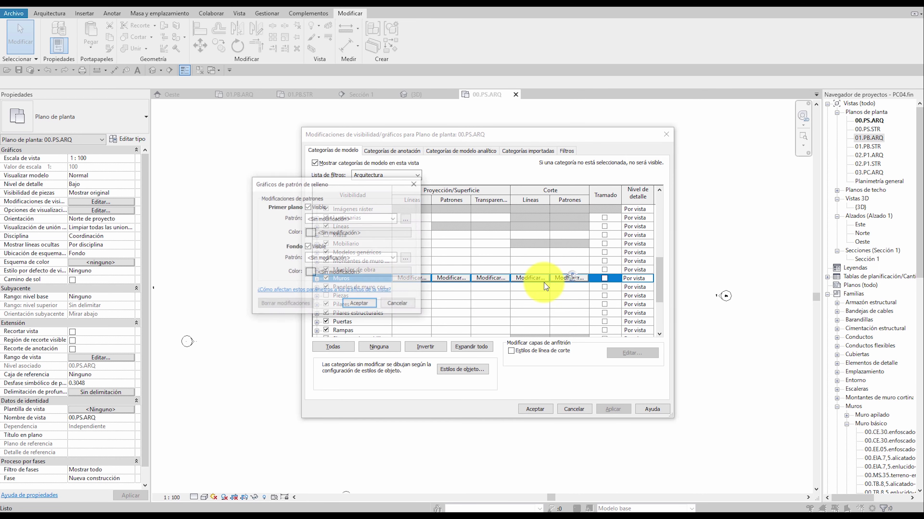
click(363, 259)
click(364, 276)
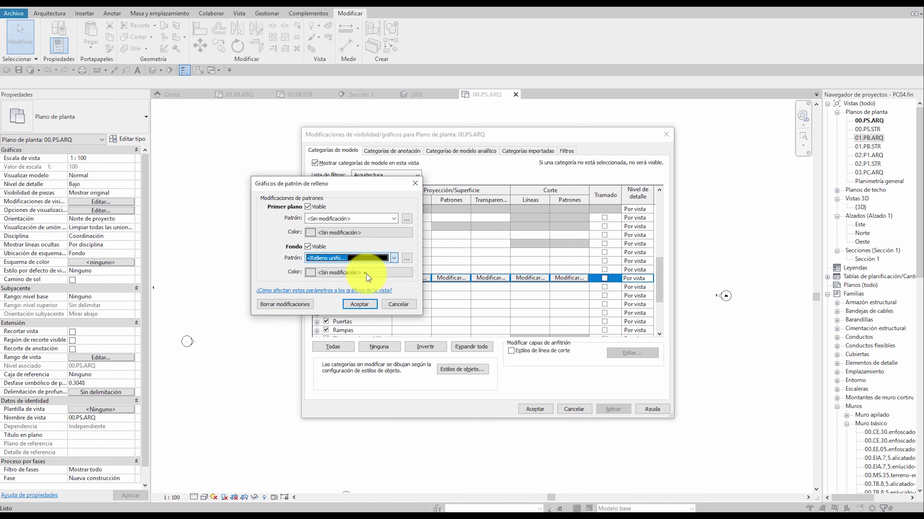
click(352, 272)
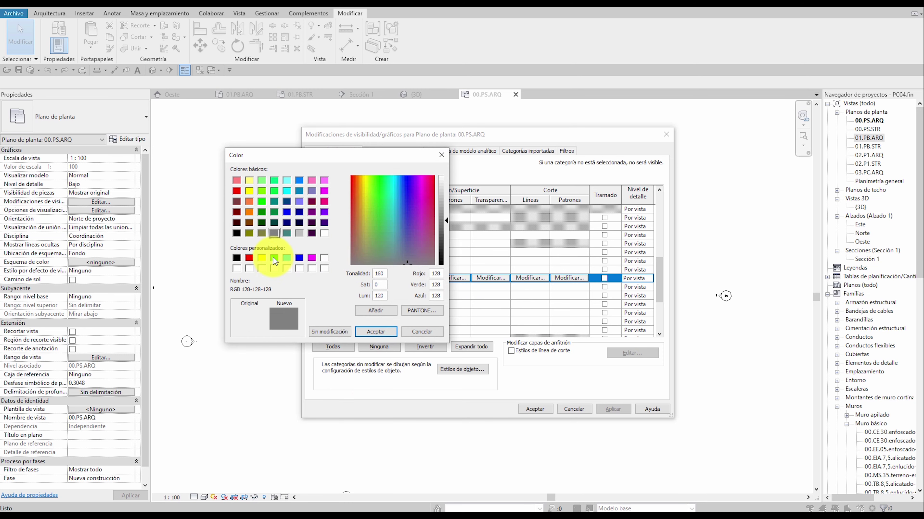
click(249, 258)
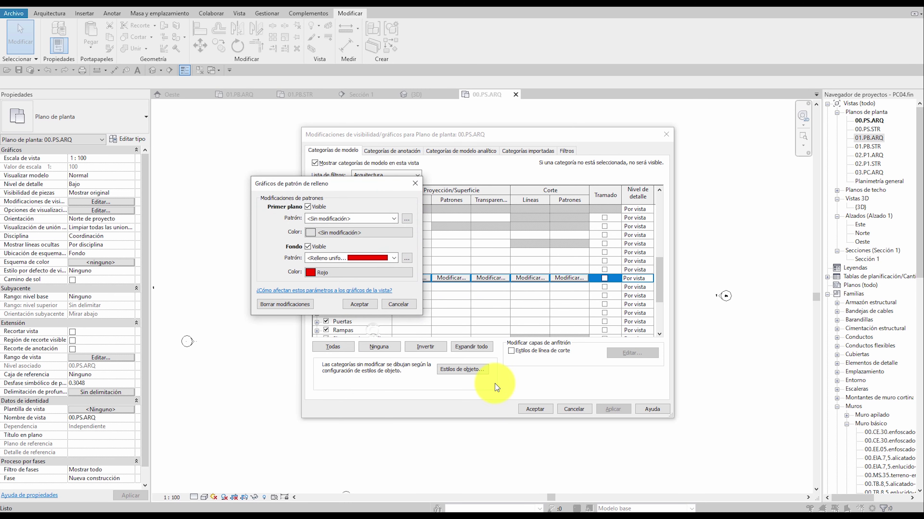
click(365, 305)
click(534, 409)
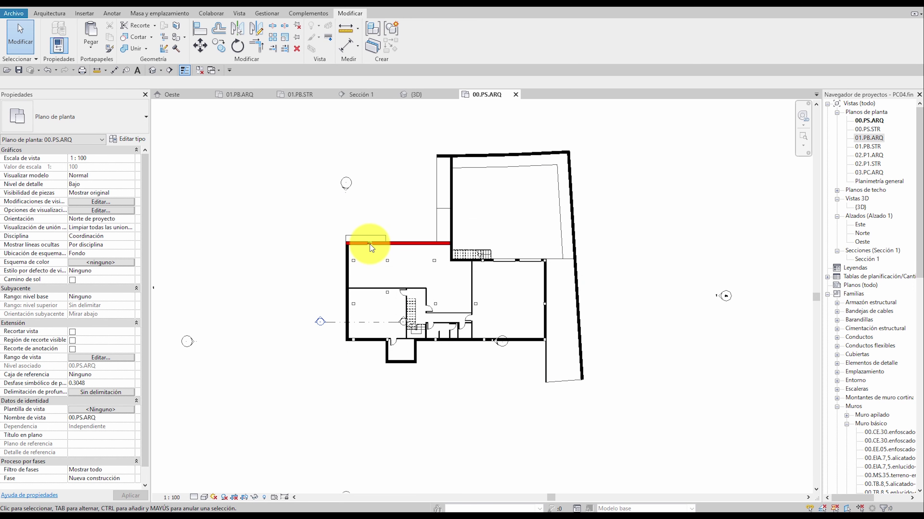
Create a wall similar to the red wall (CS), with base constraint 00.PS.STR.
scroll(362, 243, up, 1)
scroll(356, 277, up, 1)
scroll(364, 244, up, 2)
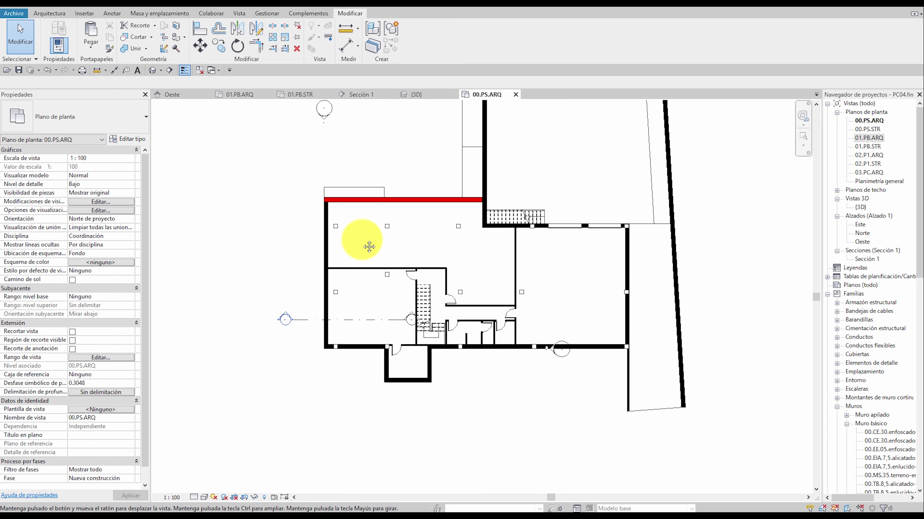
click(357, 199)
key(c)
key(s)
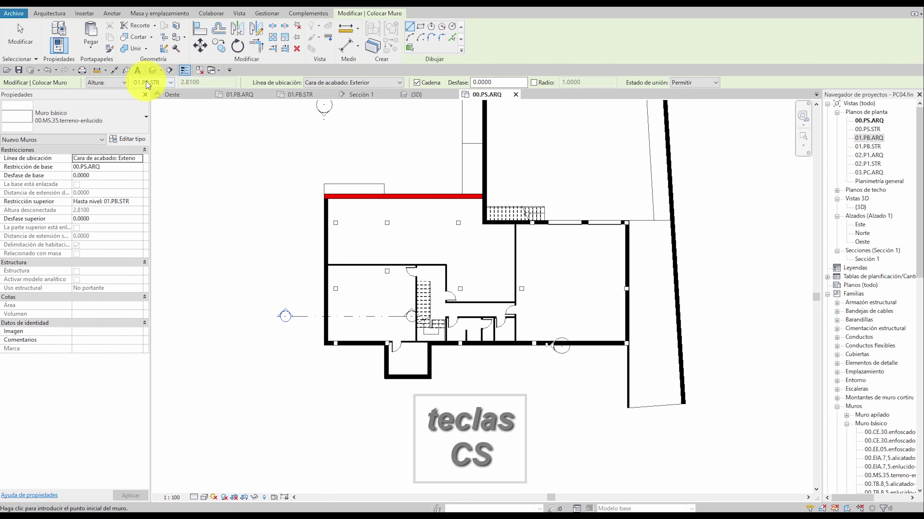
click(137, 167)
click(101, 176)
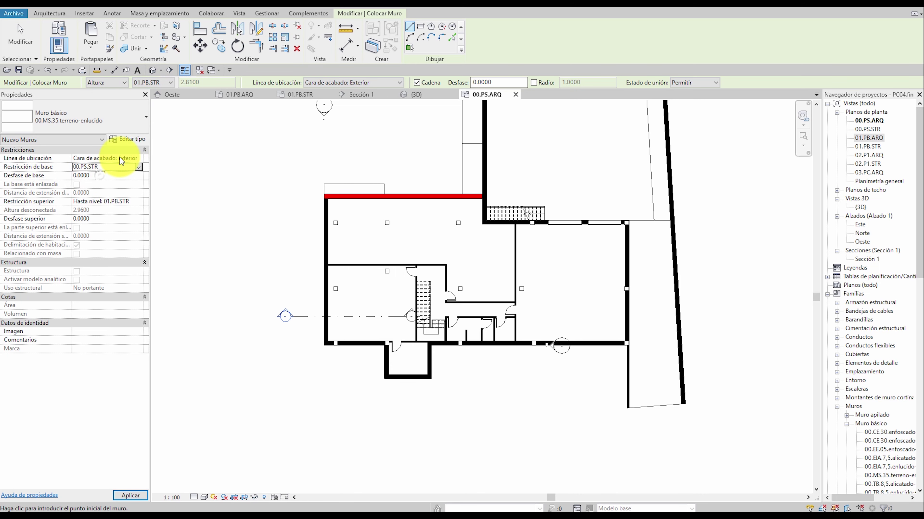
Chain walls down the left side and along the bottom around the recess to the right corner, then fit the plan (ZE).
click(324, 195)
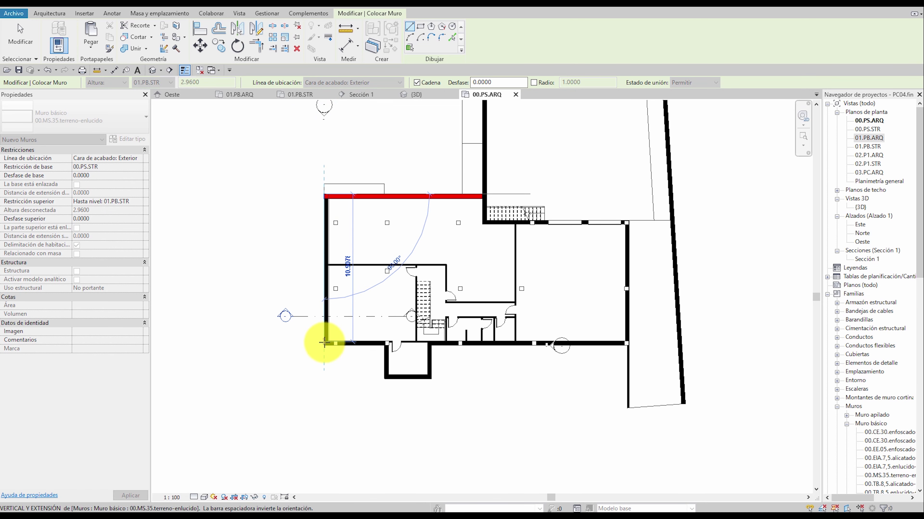
scroll(324, 340, up, 3)
click(324, 349)
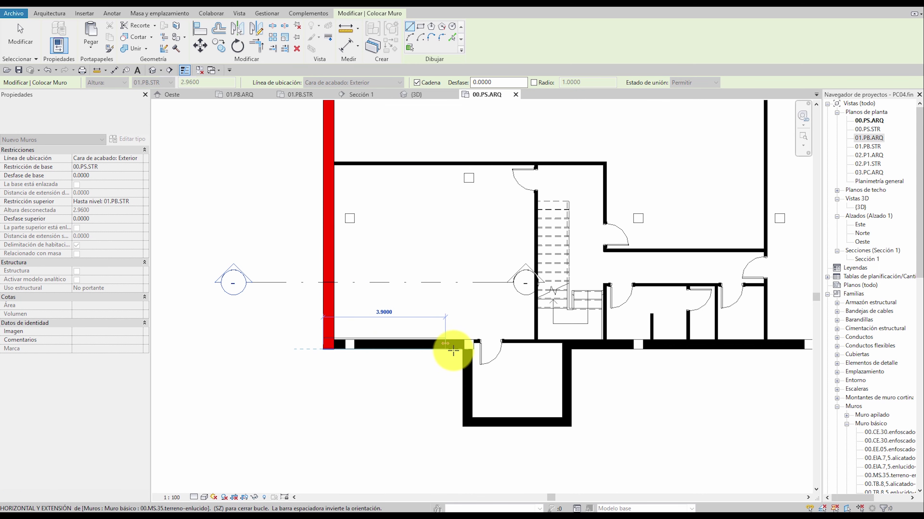
click(462, 349)
click(463, 427)
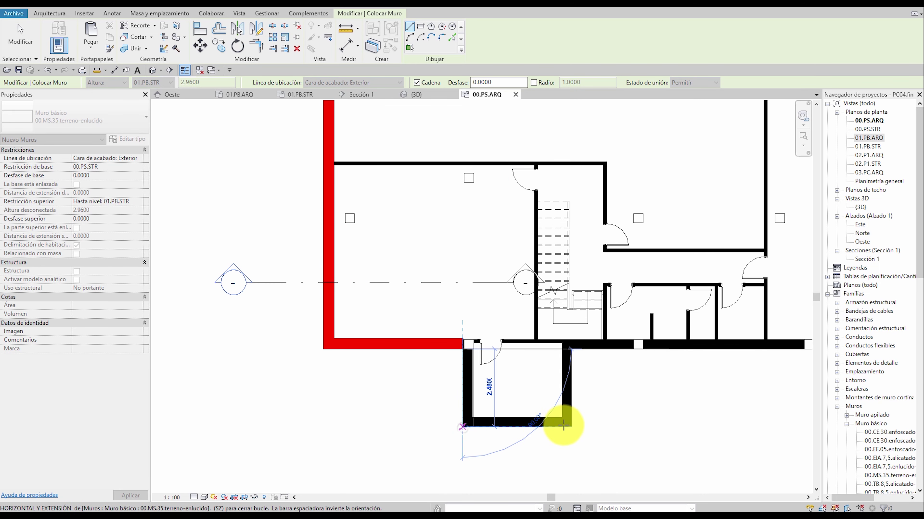
click(571, 427)
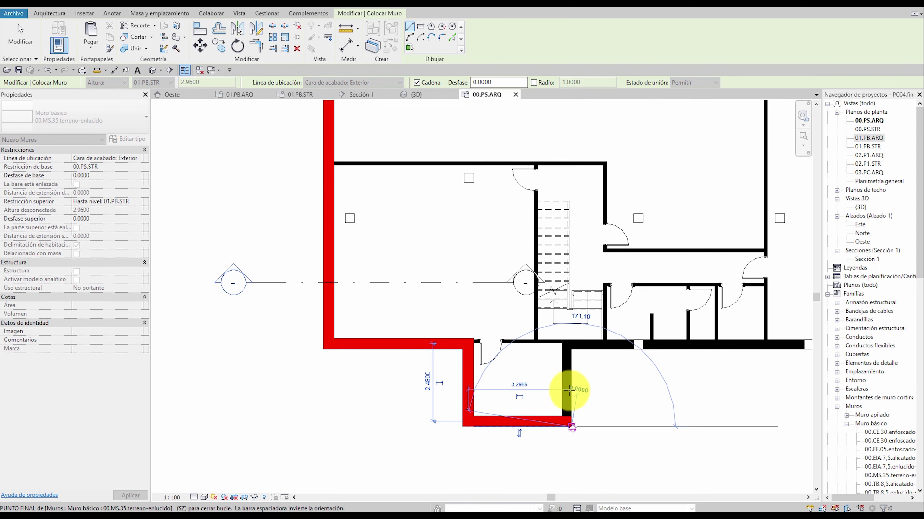
click(570, 349)
scroll(473, 359, down, 3)
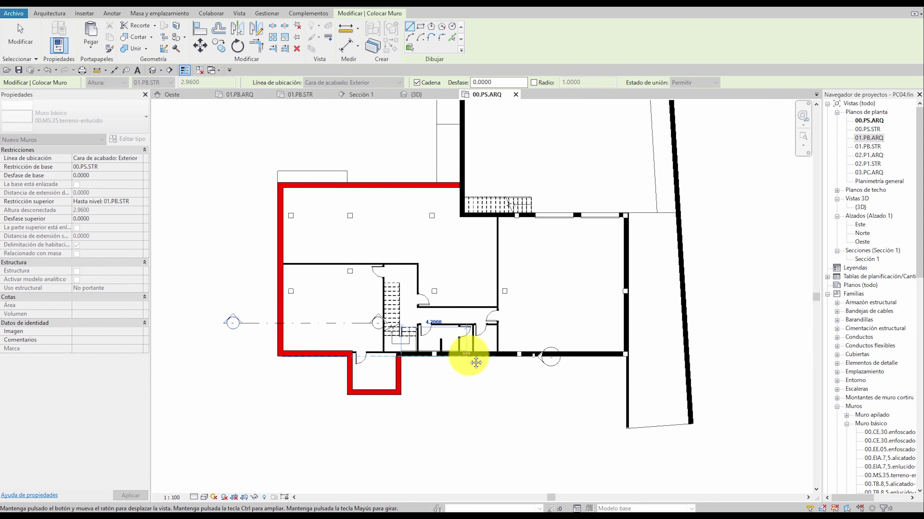
click(626, 356)
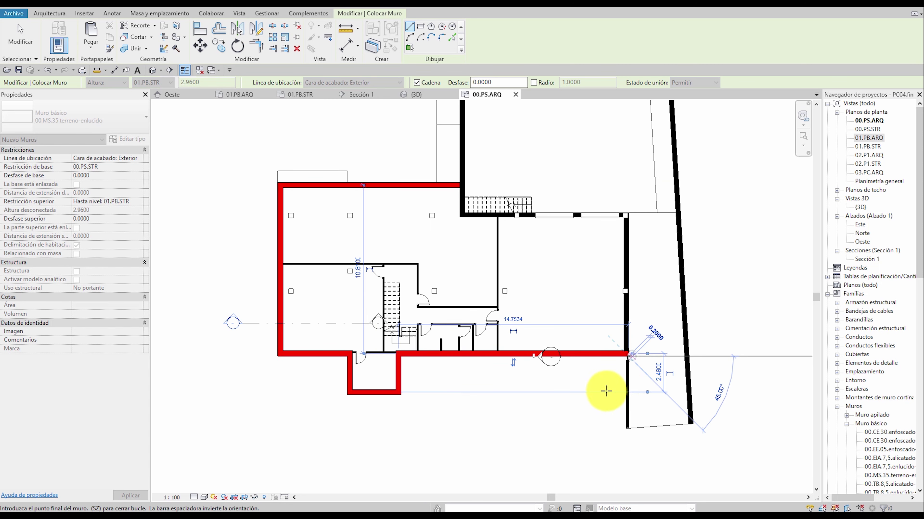
key(Escape)
key(Escape)
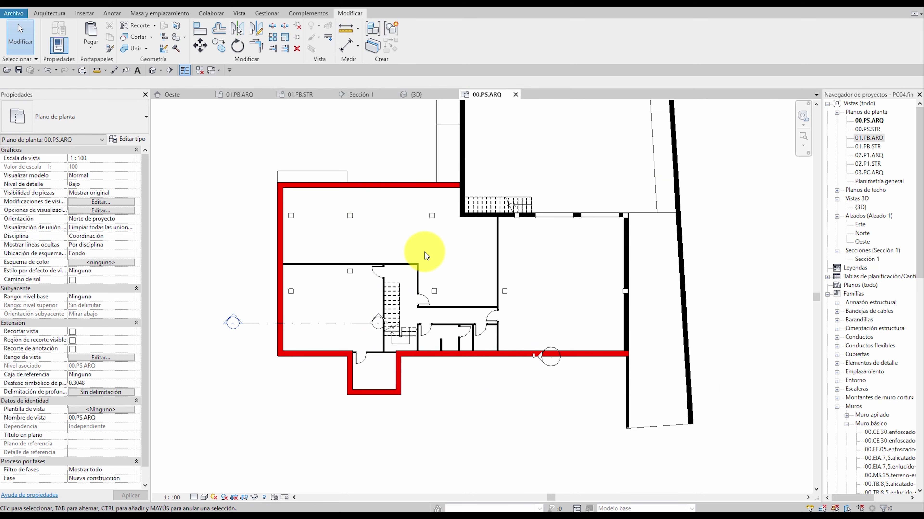
scroll(449, 229, down, 3)
key(z)
key(f)
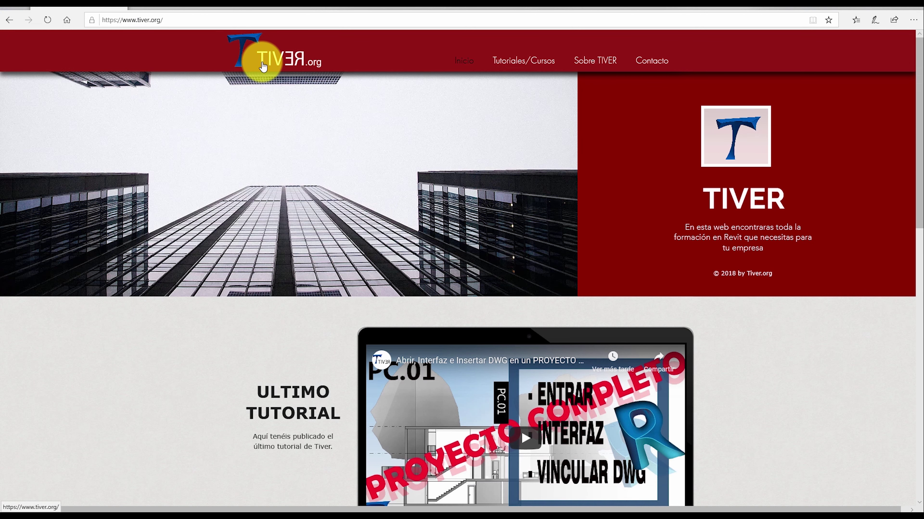
mouse_move(523, 61)
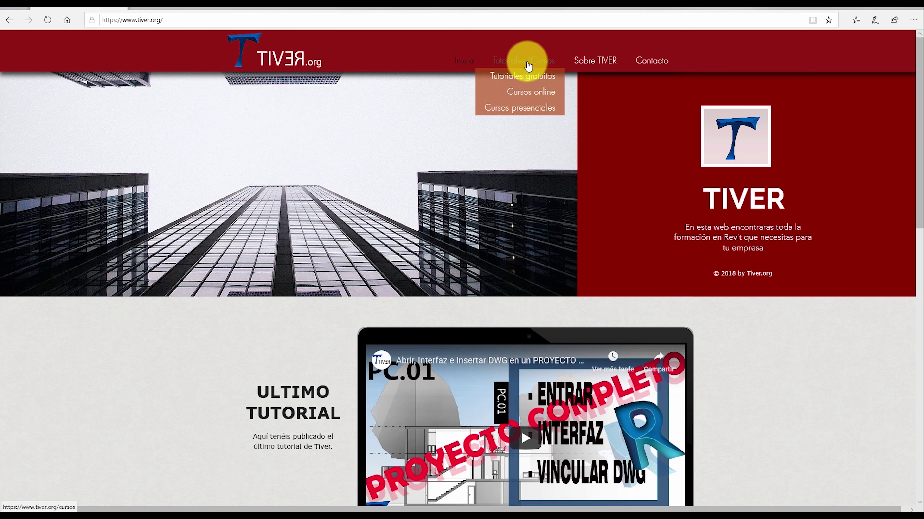
Go to Tutoriales gratuitos and open the Proyecto Completo tutorials.
click(530, 78)
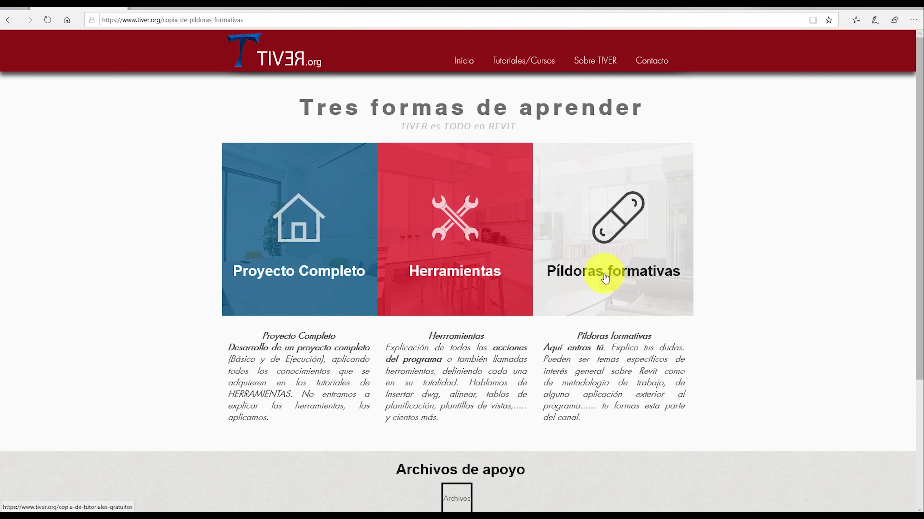
click(317, 275)
Browse the Herramientas, Píldoras formativas and Archivos tutorial pages.
click(463, 92)
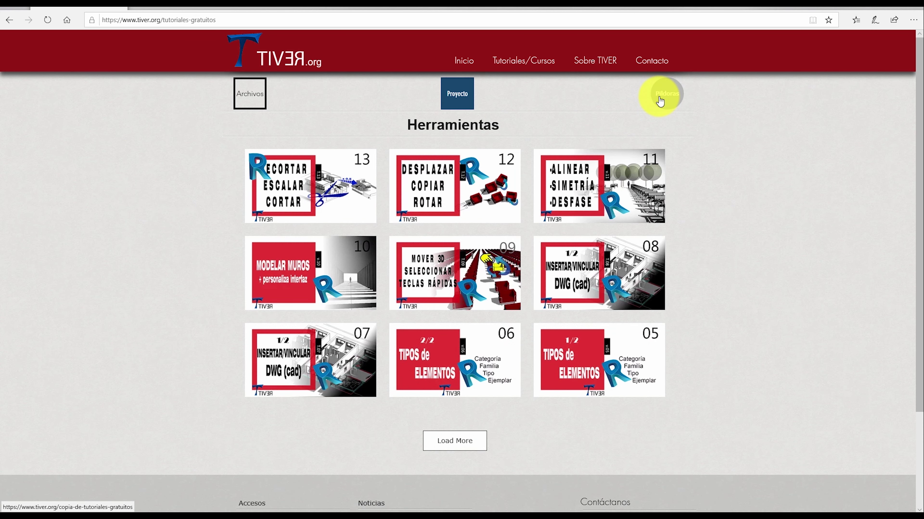
click(660, 101)
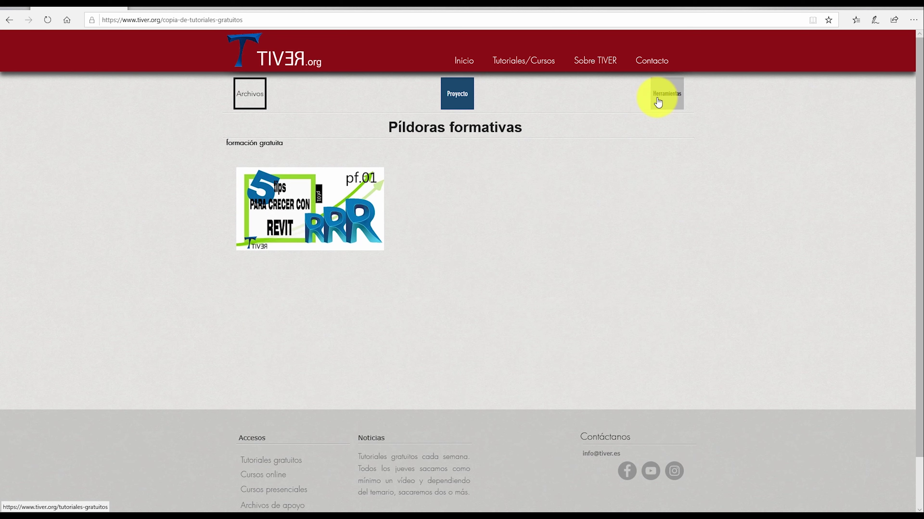
click(260, 96)
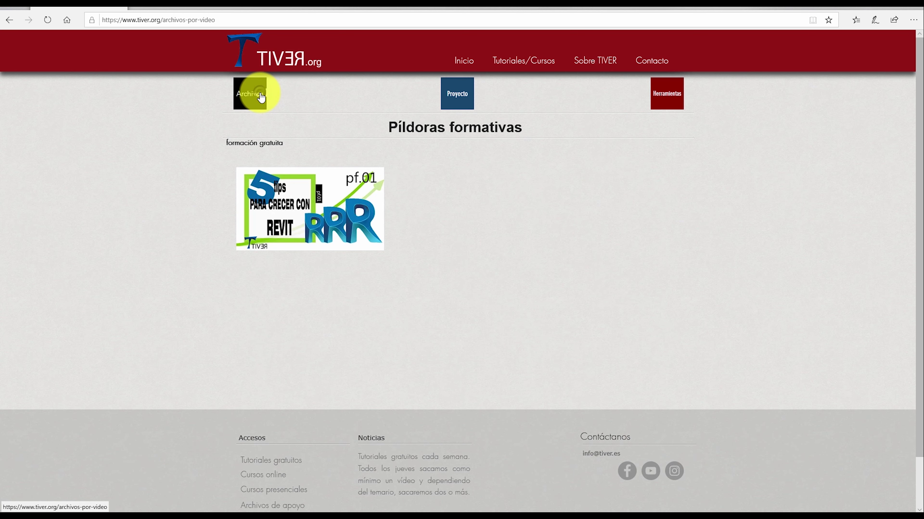